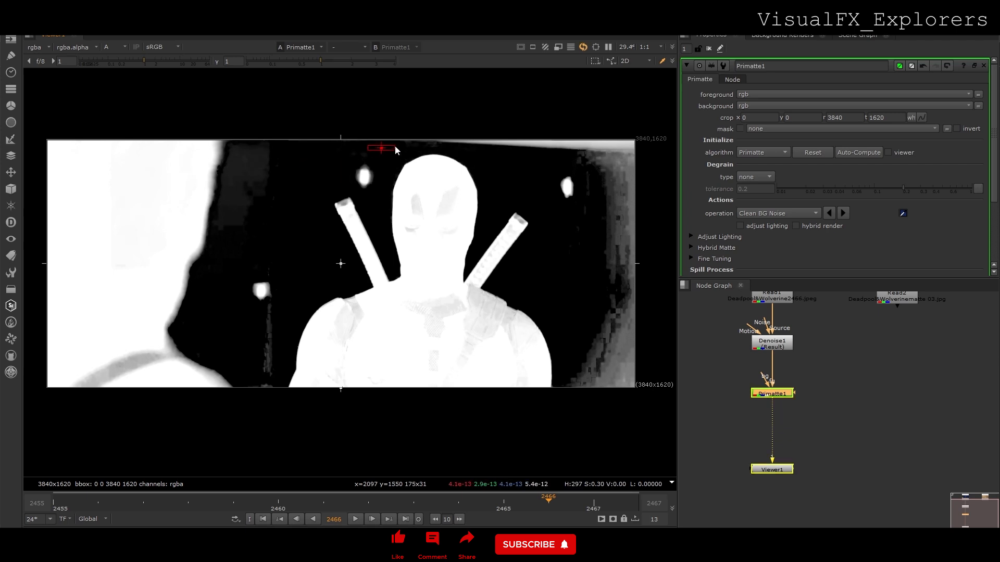
- Sample one more noisy background area, and switch Primatte to Clean FG Noise to sample the red-masked man's face and sword hilt
left_click_drag(508, 162, 528, 165, "ctrl+shift")
left_click(769, 218)
left_click(754, 236)
left_click_drag(433, 212, 408, 232, "ctrl+shift")
left_click_drag(342, 203, 345, 205, "ctrl+shift")
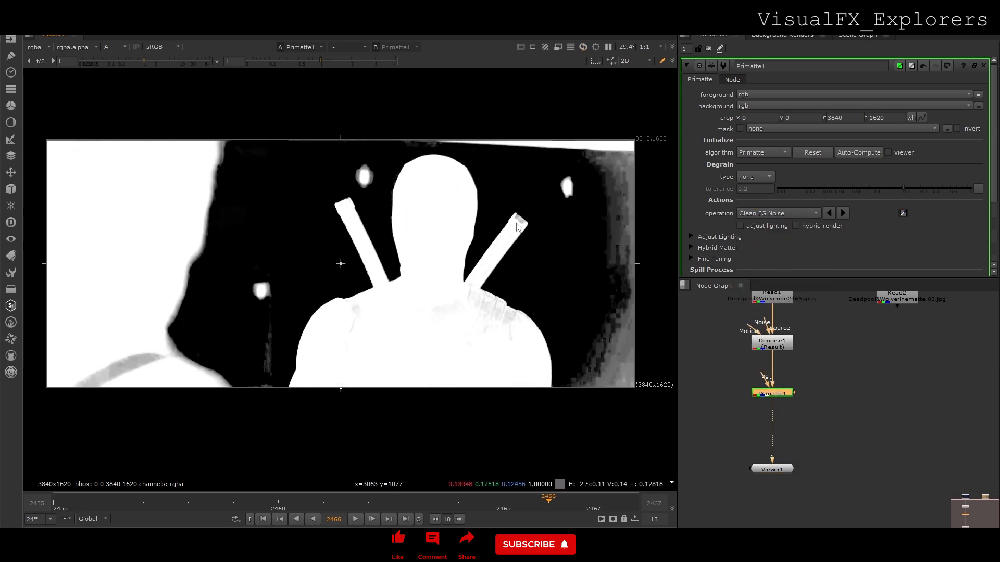
- Clean the remaining foreground noise on the shoulder strap, the chest and the foreground man, checking both alpha and RGB
left_click_drag(465, 292, 480, 306, "ctrl+shift")
left_click_drag(411, 331, 352, 357, "ctrl+shift")
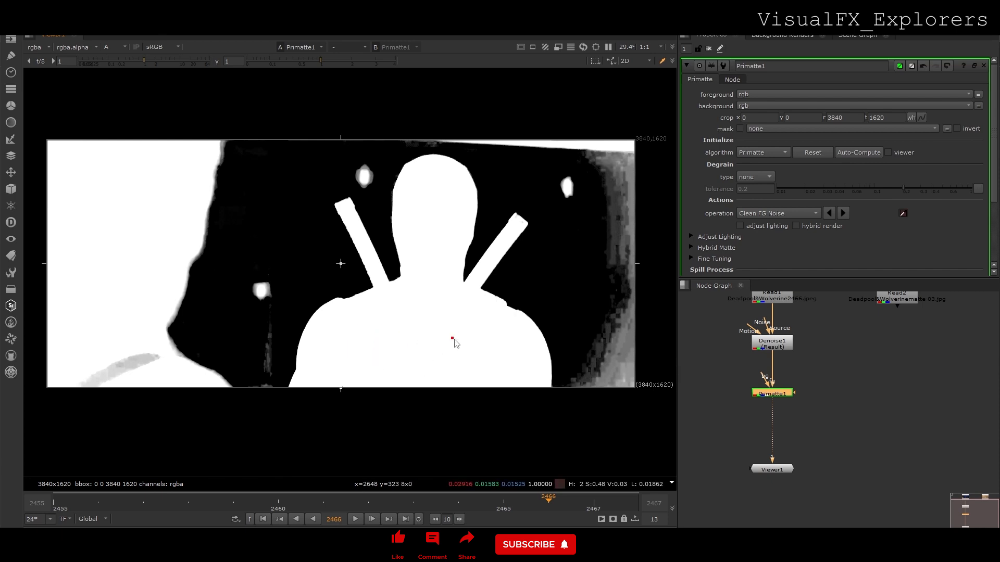
left_click_drag(434, 189, 437, 192, "ctrl+shift")
key("a")
key("a")
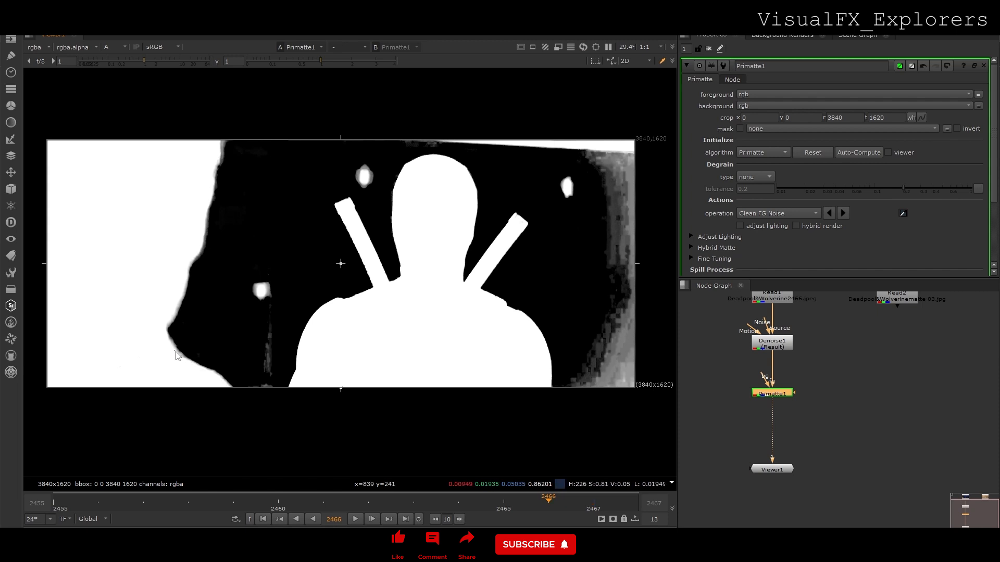
left_click_drag(223, 141, 222, 149, "ctrl+shift")
key("a")
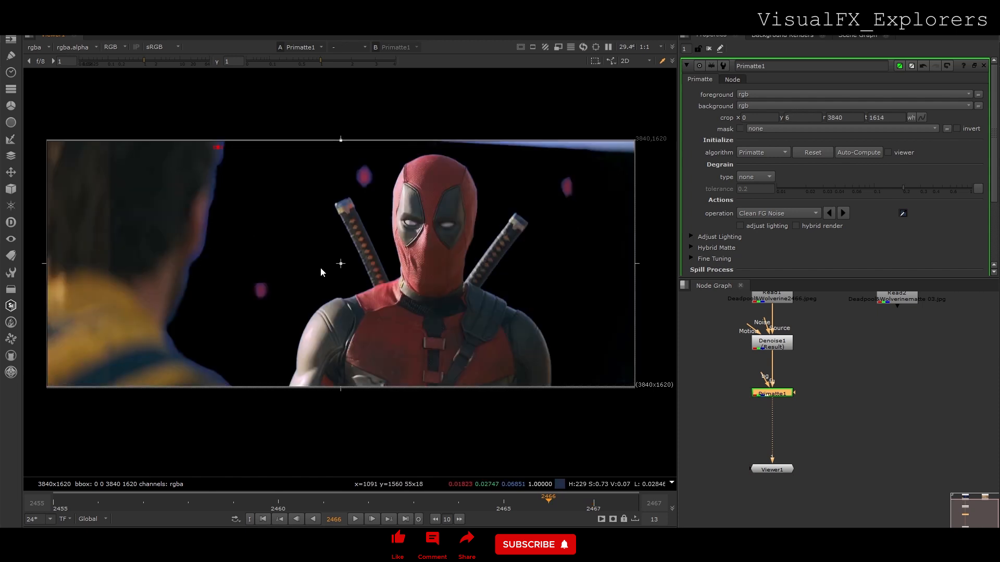
- Add a Merge node that composites the Primatte1 key over the Read2 desert plate and view its result
scroll(861, 396, "down", 3)
left_click(873, 407)
key("m")
scroll(871, 408, "up", 3)
left_click_drag(835, 396, 769, 383)
scroll(867, 405, "down", 3)
left_click_drag(879, 391, 889, 438)
key("1")
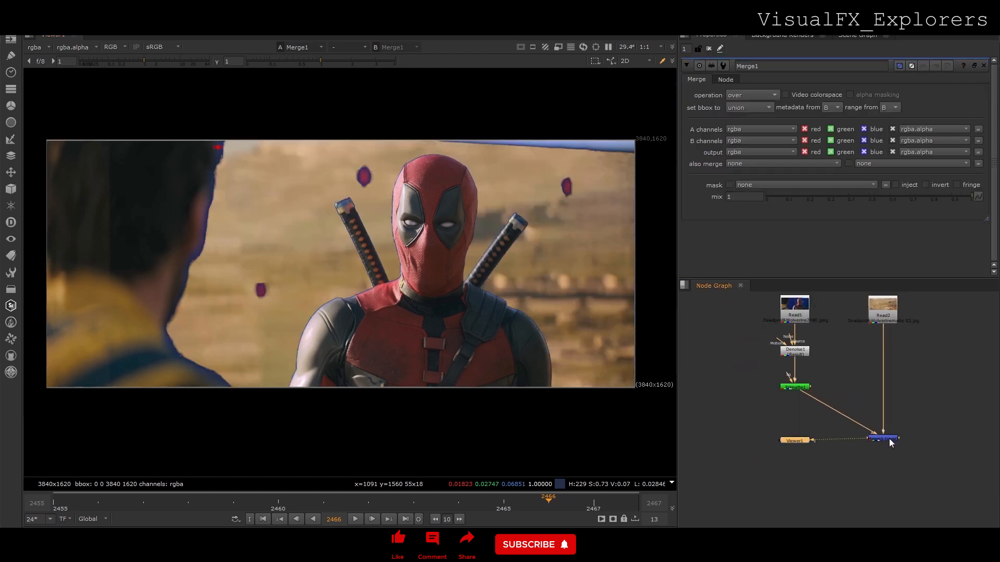
- Line up Primatte1 with the Merge node and move the Read2, Merge1 and Viewer column further from the key branch
left_click_drag(805, 389, 809, 439)
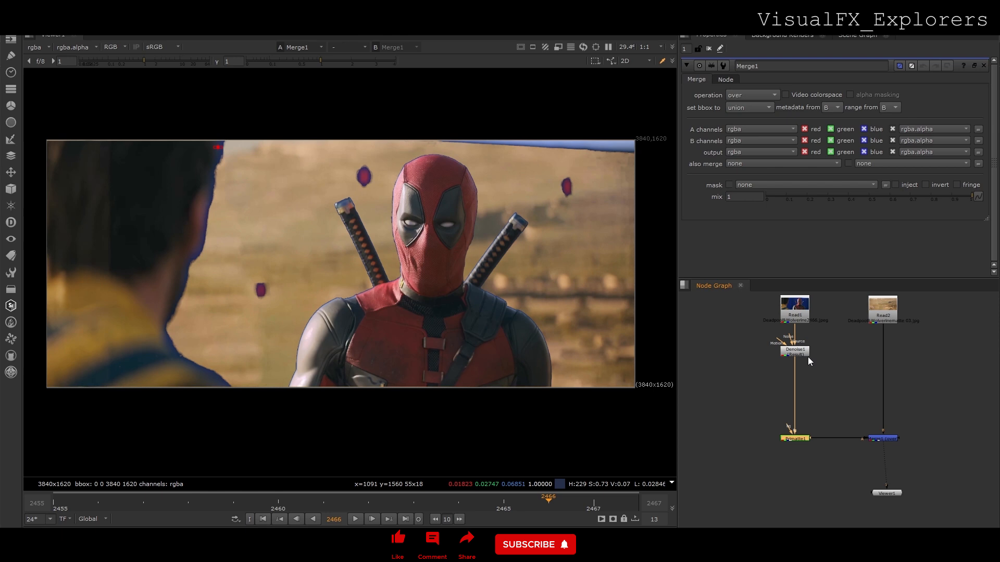
middle_click_drag(836, 356, 818, 373)
left_click_drag(833, 308, 914, 516)
left_click_drag(862, 455, 902, 454)
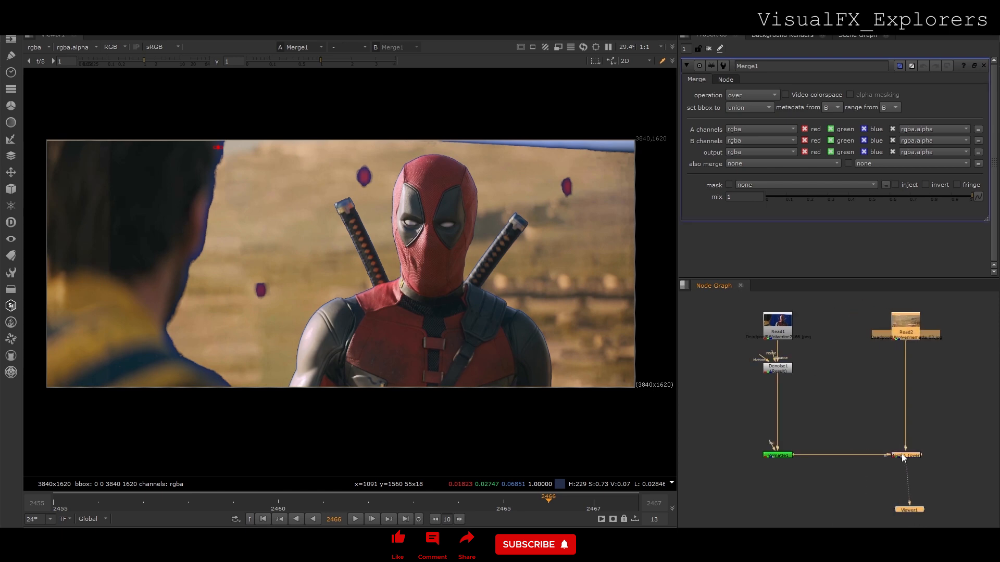
left_click(14, 294)
mouse_move(64, 504)
left_click(208, 505)
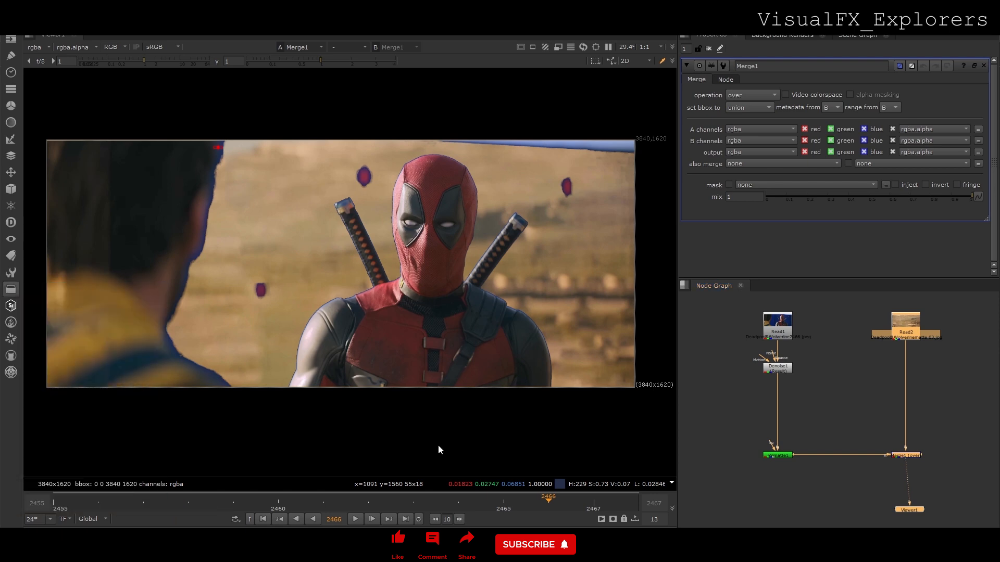
- Add a Copy node that combines the image from Read1 with the alpha from Primatte1
left_click(791, 398)
key("Tab")
type("copy")
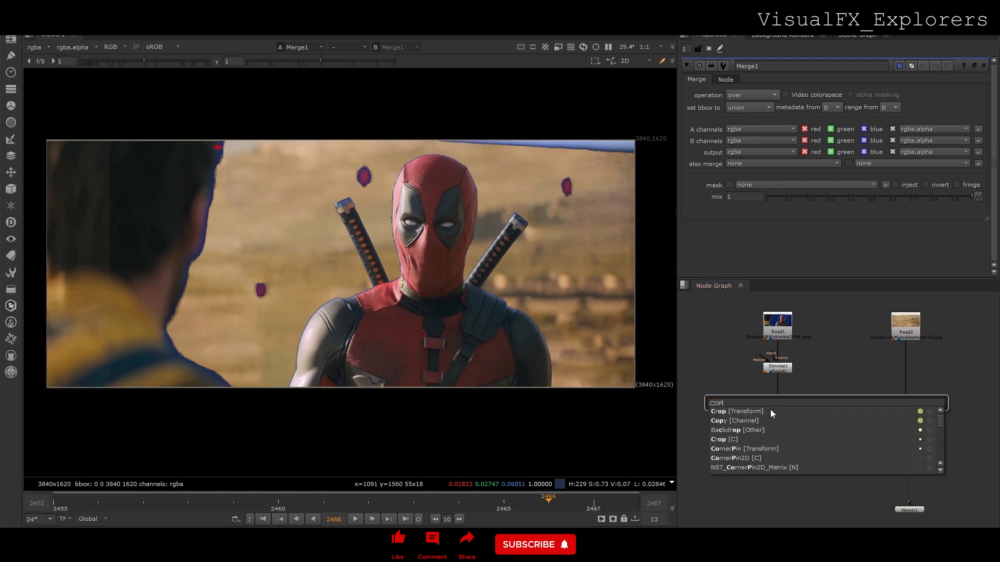
key("Return")
left_click_drag(834, 396, 795, 345)
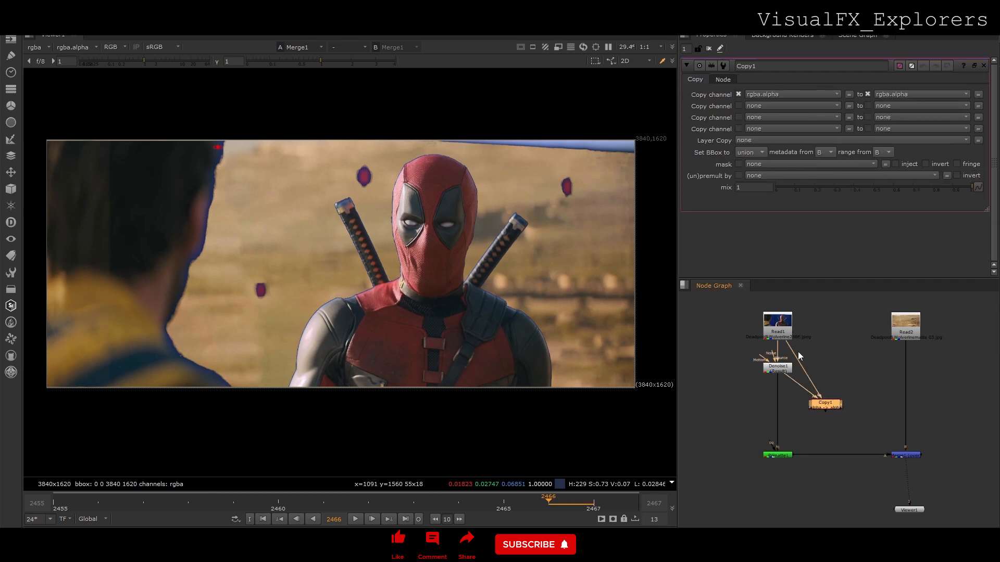
left_click_drag(790, 455, 823, 408)
left_click_drag(823, 407, 826, 411)
- Add a Premult node between the Copy node and the Merge node
key("Tab")
type("premult")
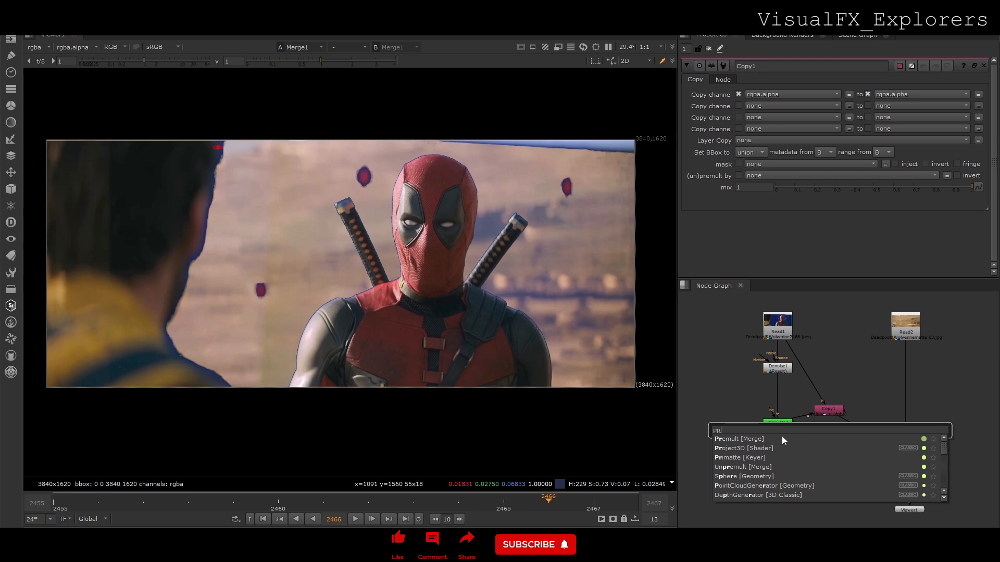
key("Return")
left_click(906, 460)
scroll(900, 442, "down", 4)
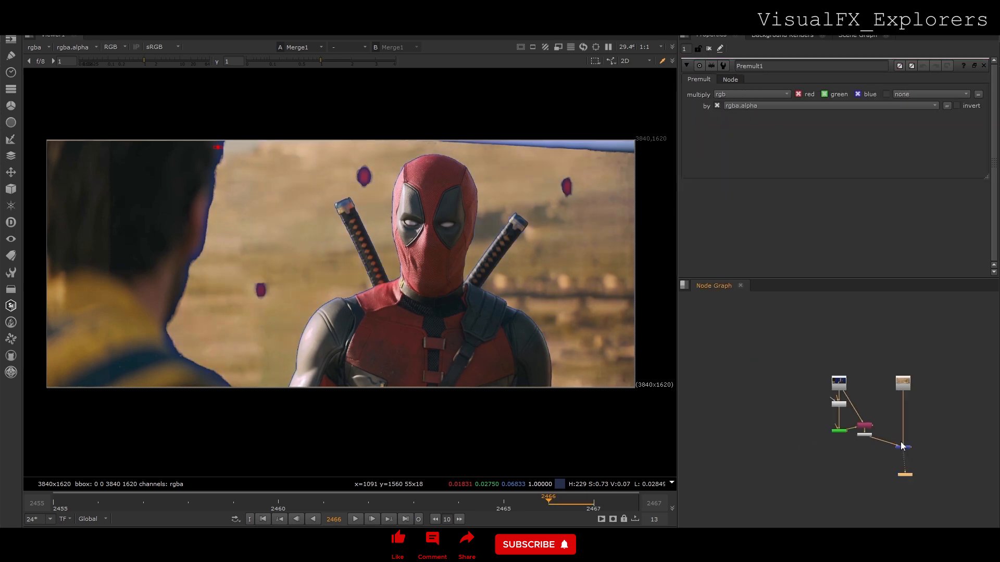
- Spread out the node graph, placing Copy1 and Premult1 in their own column between the Primatte and plate branches
middle_click_drag(901, 443, 803, 372)
scroll(804, 373, "up", 3)
left_click_drag(743, 341, 742, 348)
left_click_drag(742, 358, 751, 409)
scroll(741, 372, "down", 6)
scroll(737, 344, "up", 4)
left_click_drag(697, 377, 810, 448)
left_click_drag(747, 410, 717, 445)
left_click(716, 408)
left_click_drag(723, 317, 840, 505)
left_click_drag(738, 446, 799, 448)
scroll(797, 416, "up", 4)
middle_click_drag(797, 398, 835, 391)
- Add a DespillMadness node above Copy1 and choose its screen type
left_click(804, 369)
key("Tab")
type("des")
left_click(740, 396)
left_click_drag(803, 369, 842, 330)
left_click(755, 95)
left_click(762, 102)
- Duplicate the DespillMadness node directly below the first, set its screen type to green, and scrub back to frame 2456
key("ctrl+c")
key("ctrl+v")
left_click_drag(837, 344, 846, 356)
left_click(764, 109)
left_click(757, 97)
left_click_drag(593, 501, 94, 476)
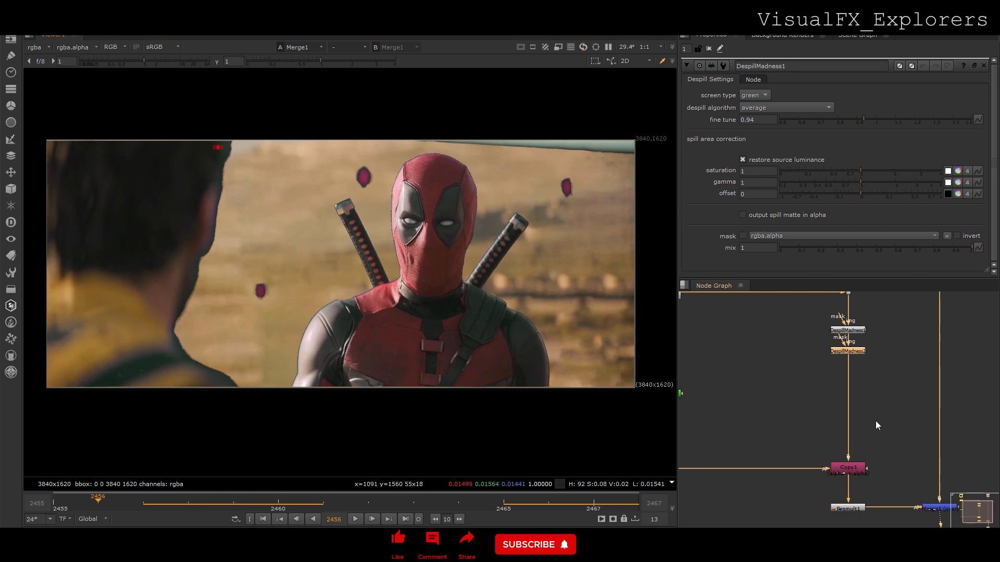
- Insert a Merge below Primatte1 and add a Roto node connected to its A input
middle_click_drag(822, 421, 903, 371)
left_click(713, 393)
mouse_move(713, 393)
left_mouse_down()
mouse_move(739, 404)
mouse_move(695, 383)
mouse_move(706, 383)
left_mouse_up()
left_click(708, 387)
key("o")
- Draw a closed Bezier garbage matte over the background areas around the red-masked man, keeping both characters outside it
left_click_drag(559, 403, 567, 379)
left_click(564, 351)
left_click(548, 276)
left_click_drag(557, 218, 558, 207)
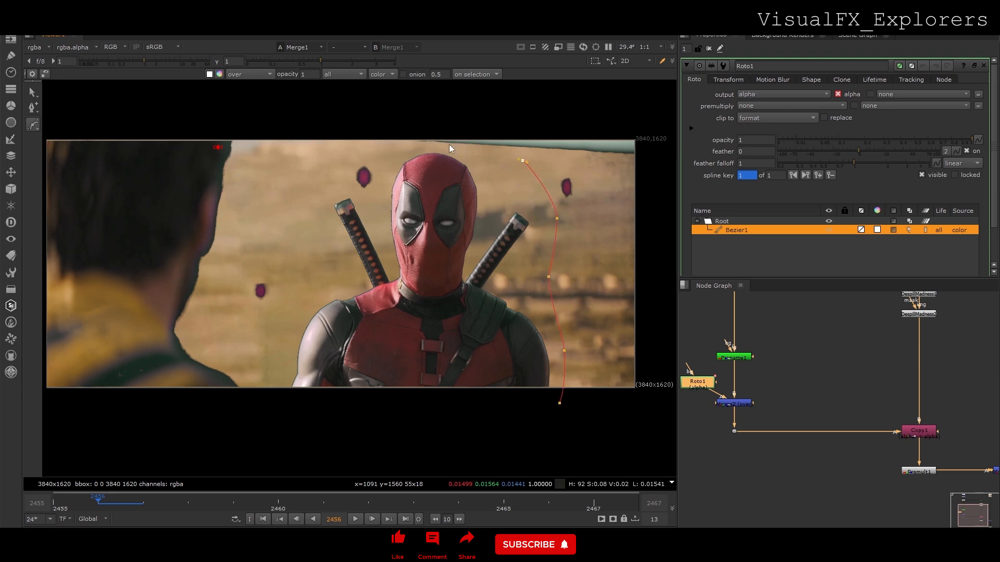
left_click(373, 189)
left_click(354, 190)
left_click(341, 183)
left_click(330, 200)
left_click(316, 222)
left_click(313, 228)
left_click(271, 125)
left_click(404, 117)
left_click(587, 124)
left_click(666, 200)
left_click(666, 323)
left_click(665, 391)
left_click(580, 407)
left_click(560, 403)
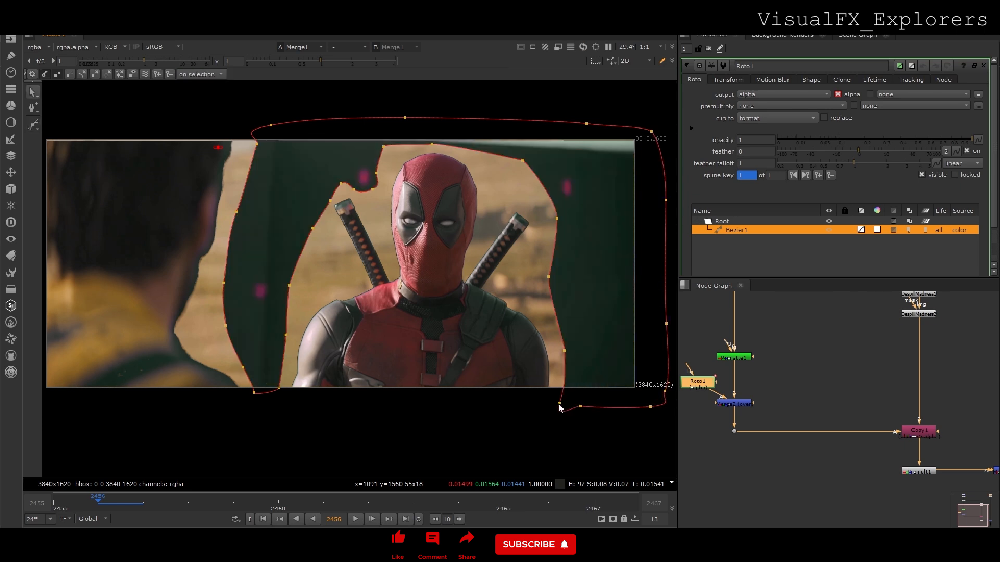
- Set the operation of the Merge below Primatte1 to stencil
double_click(735, 404)
left_click(750, 95)
left_click(755, 284)
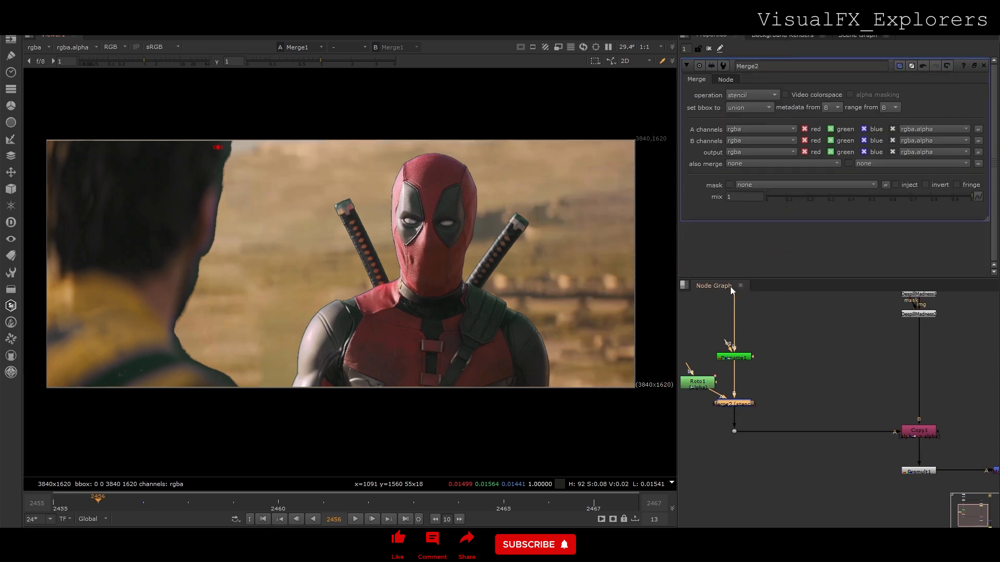
left_click(857, 36)
left_click(711, 36)
middle_click_drag(764, 373, 770, 350)
- Add an EdgeBlur node below the stencil Merge and go to frame 2467
left_click_drag(748, 382, 899, 432)
left_click(713, 379)
key("Tab")
type("edge")
left_click(712, 385)
scroll(875, 431, "down", 3)
left_click_drag(755, 364, 750, 369)
left_click_drag(724, 352, 811, 391)
left_click_drag(785, 378, 785, 407)
left_click(598, 505)
- Add an NST_KeyChew node below Primatte1 and set its Shrink / Dilate to -7.5
scroll(772, 394, "up", 3)
left_click(752, 362)
key("Tab")
type("N")
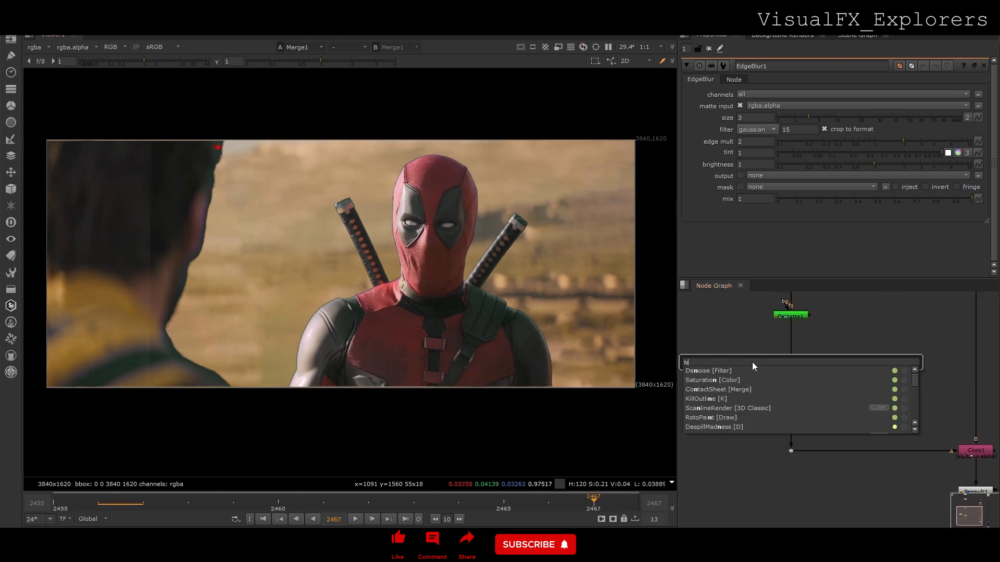
type("STk")
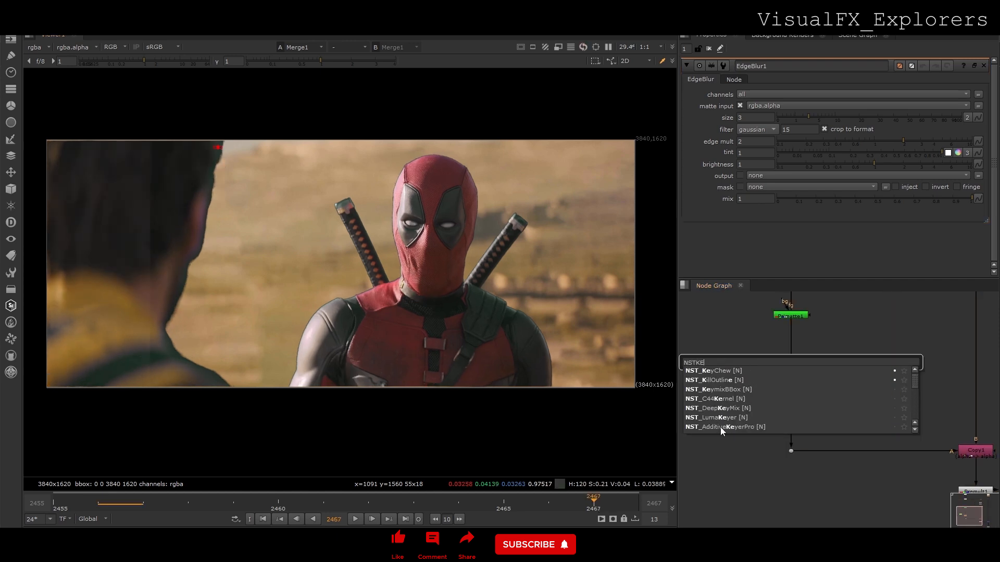
left_click(719, 371)
left_click_drag(863, 92, 829, 92)
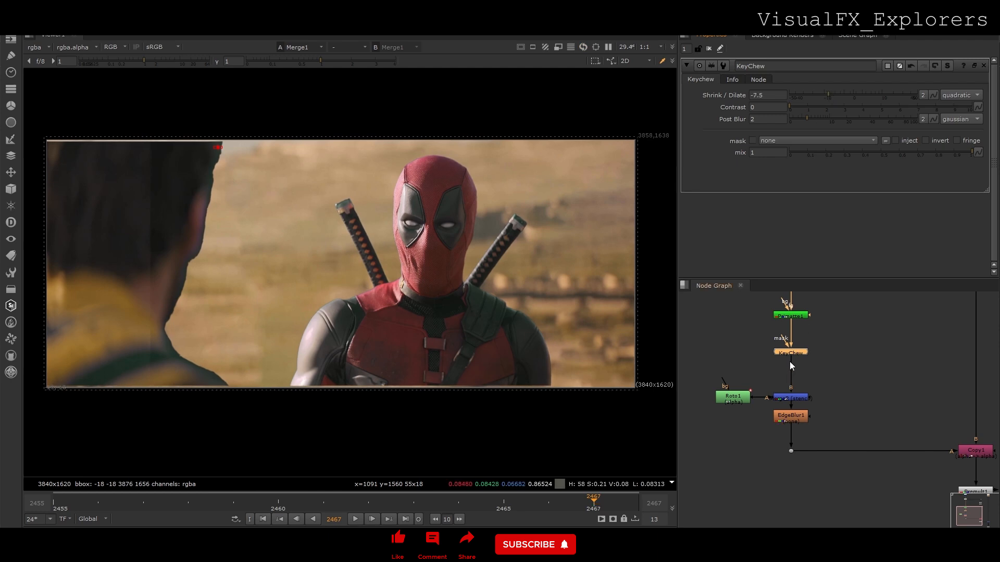
- Compare the red mask's edge with KeyChew disabled and enabled, and set its Shrink / Dilate to -5
scroll(467, 193, "up", 8)
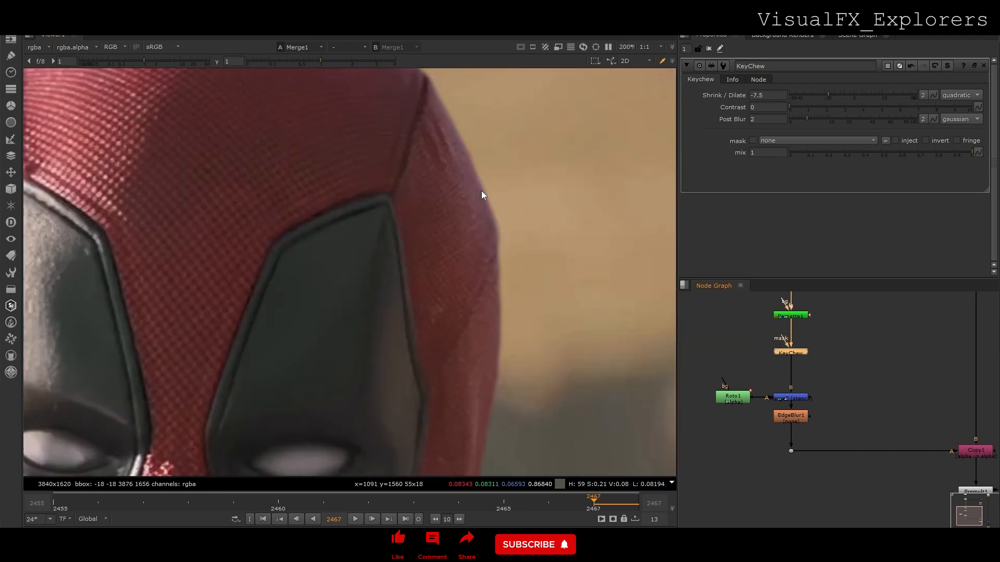
key("d")
scroll(482, 190, "up", 1)
left_click_drag(484, 185, 475, 194, "ctrl+shift")
key("d")
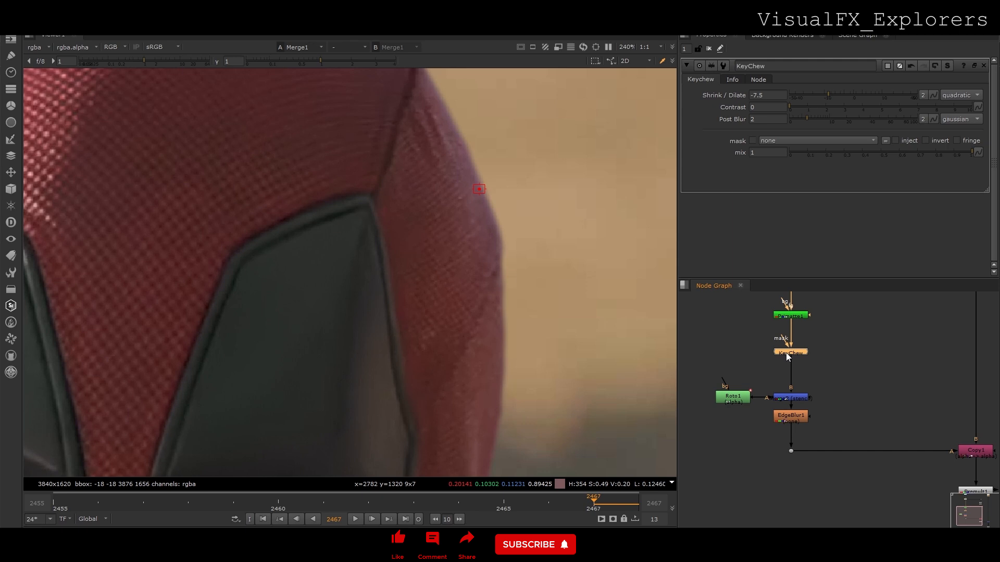
left_click_drag(833, 94, 832, 94)
key("d")
key("d")
scroll(505, 206, "down", 5)
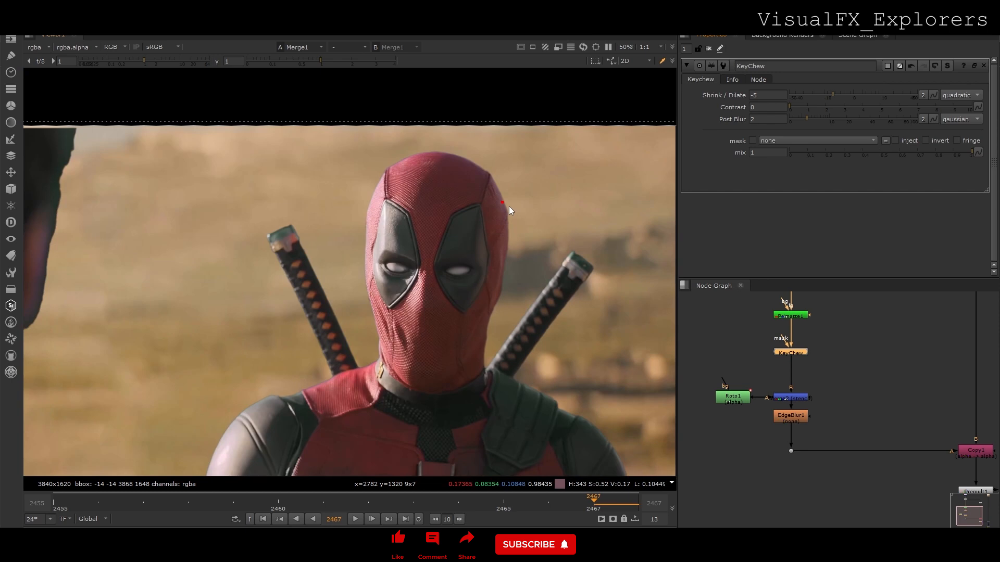
scroll(283, 286, "down", 2)
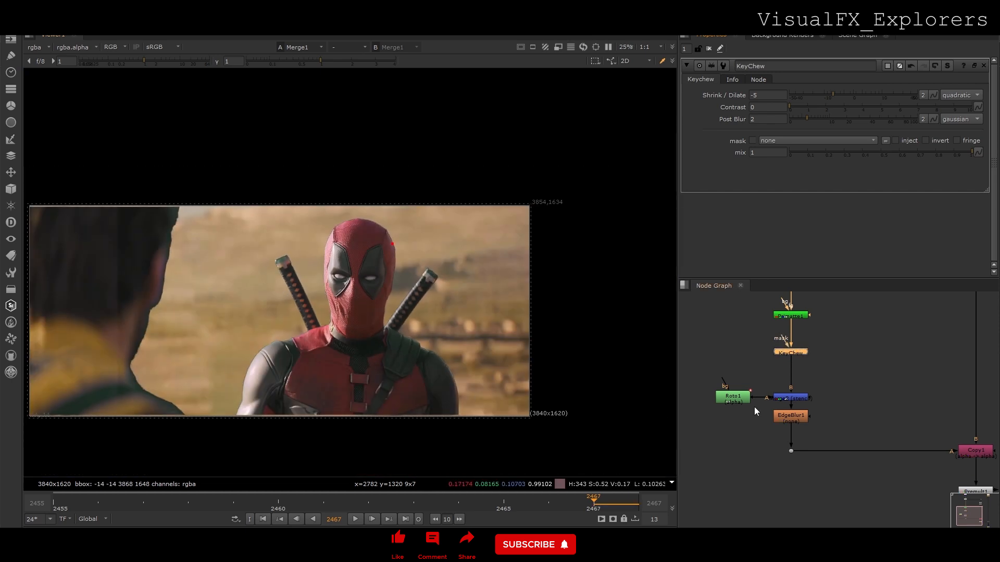
- Try duplicating the KeyChew node and raising Shrink / Dilate to 27 and Post Blur to 83, and delete the duplicate
left_click_drag(794, 355, 789, 338)
key("ctrl+c")
key("ctrl+v")
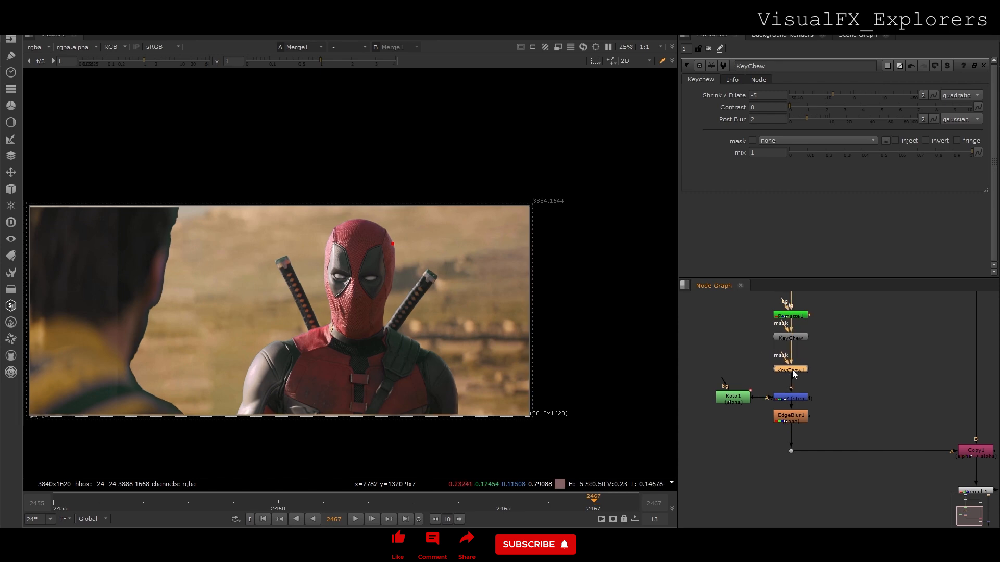
left_click_drag(830, 92, 900, 98)
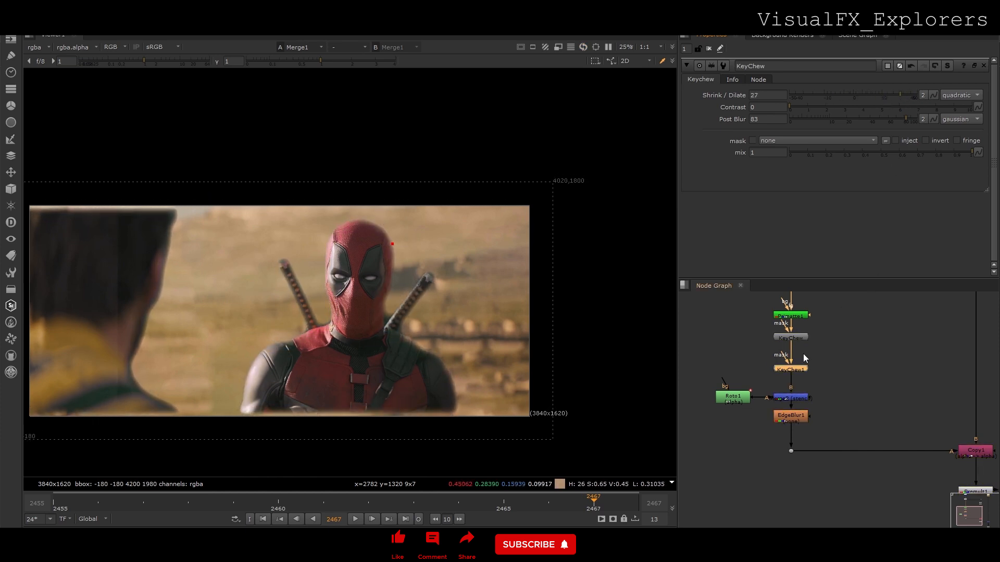
key("Delete")
left_click_drag(792, 339, 793, 343)
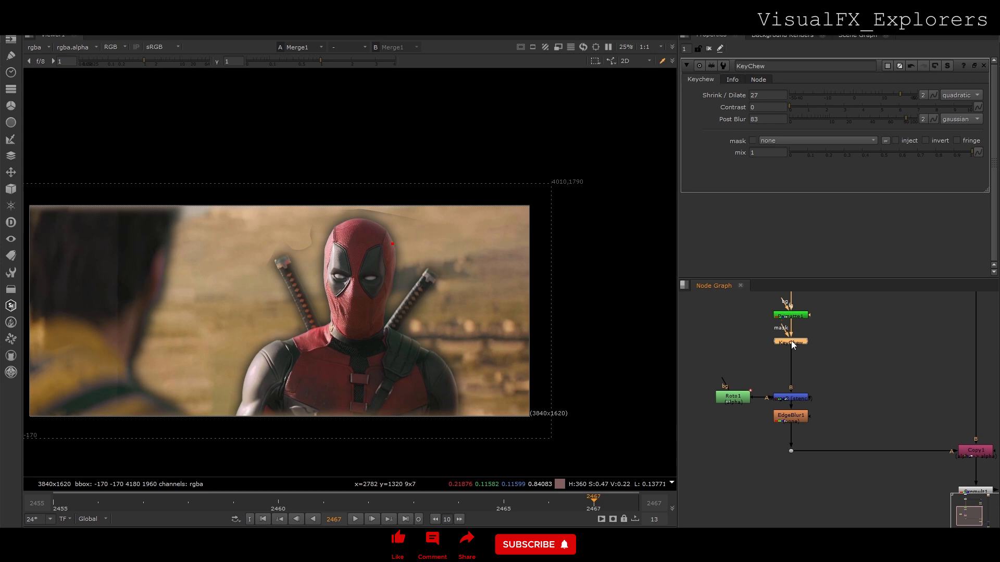
- Undo the KeyChew value changes and the duplicate node
key("ctrl+z")
key("ctrl+z")
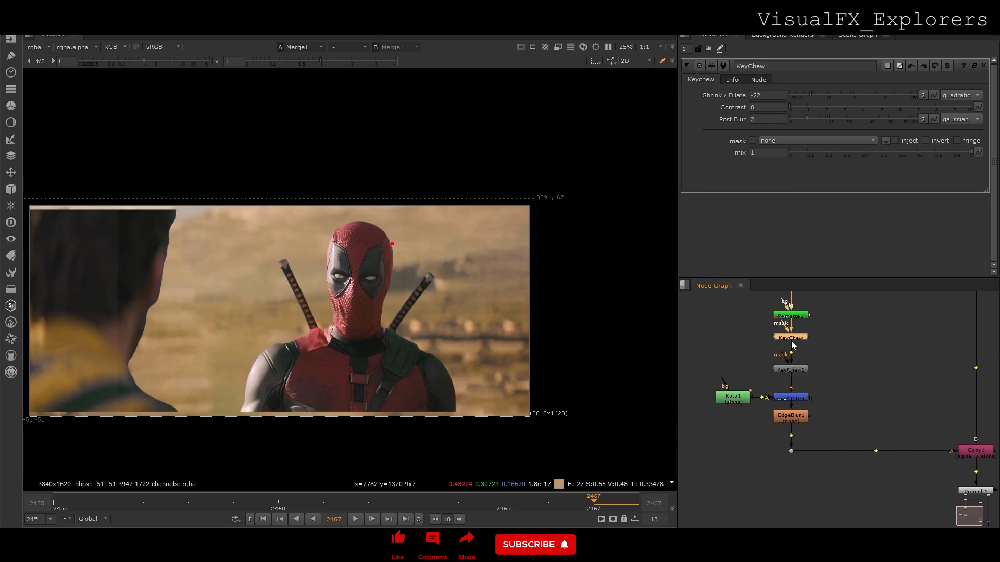
key("ctrl+z")
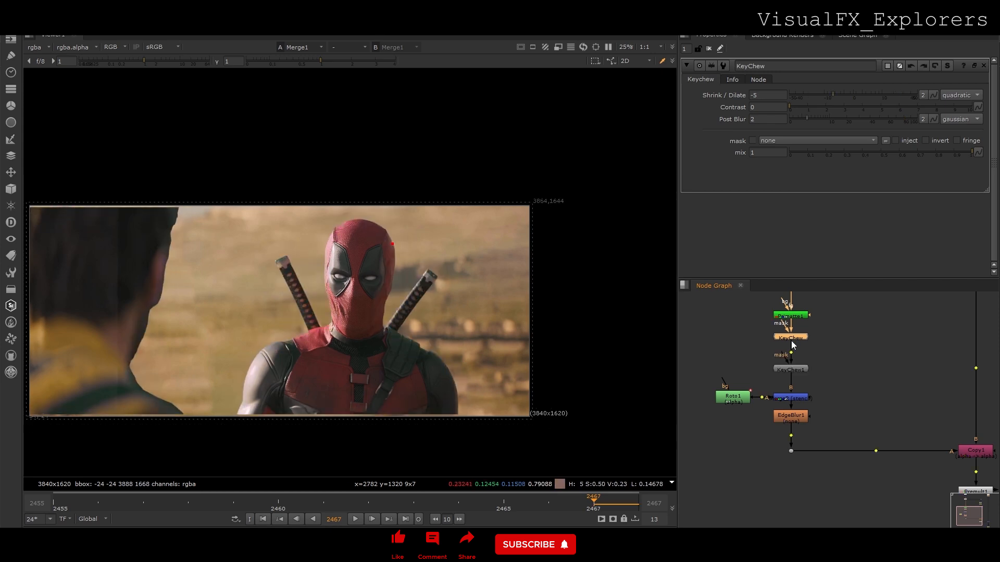
key("ctrl+z")
- Connect a new Roto to KeyChew's mask input and draw a closed Bezier around the red-masked man and his swords
left_click_drag(790, 347, 832, 352)
left_click(840, 348)
key("o")
left_click(307, 218)
left_click(260, 224)
left_click(227, 282)
left_click(217, 349)
left_click(220, 401)
left_click(236, 426)
left_click(430, 436)
left_click(481, 423)
left_click(494, 298)
left_click(306, 218)
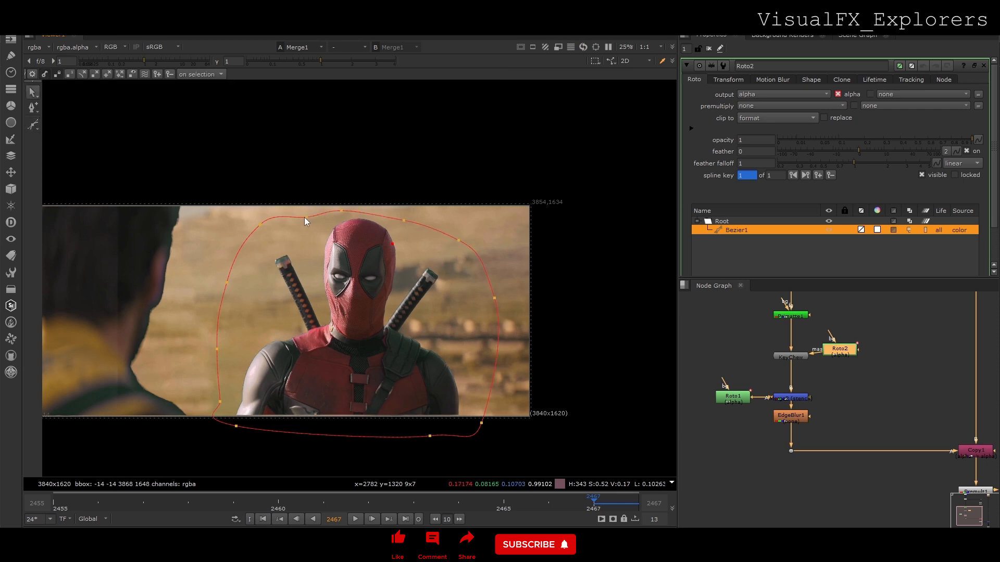
- Add a second EdgeBlur node below EdgeBlur1 with size 62 and crop to format turned off
left_click(708, 48)
scroll(290, 366, "down", 2)
left_click(777, 435)
key("Tab")
type("edge")
key("Return")
left_click_drag(779, 442, 793, 436)
left_click_drag(809, 116, 921, 129)
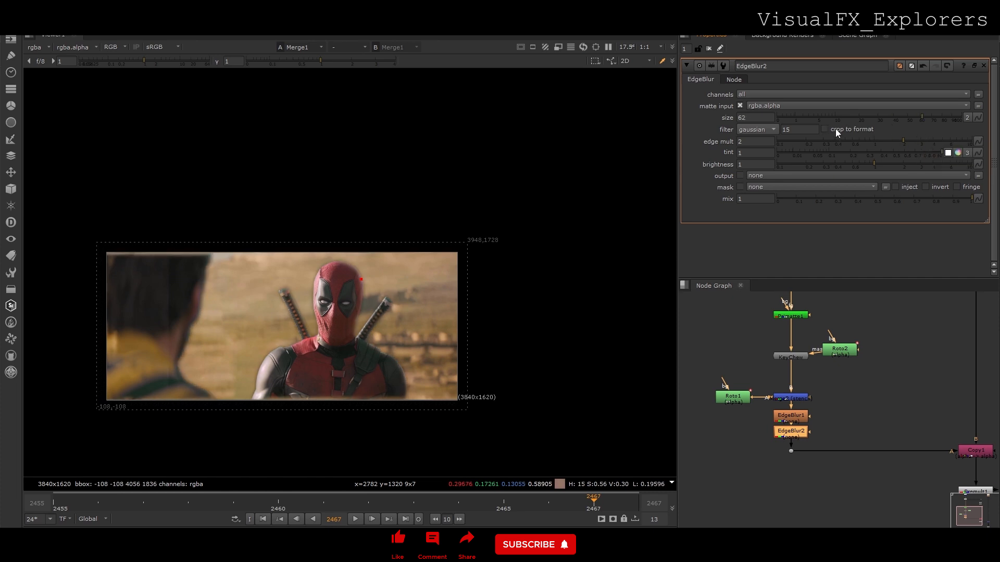
- Connect a new Roto to EdgeBlur2's mask input and draw a closed Bezier along the foreground man's edge facing the masked man
key("o")
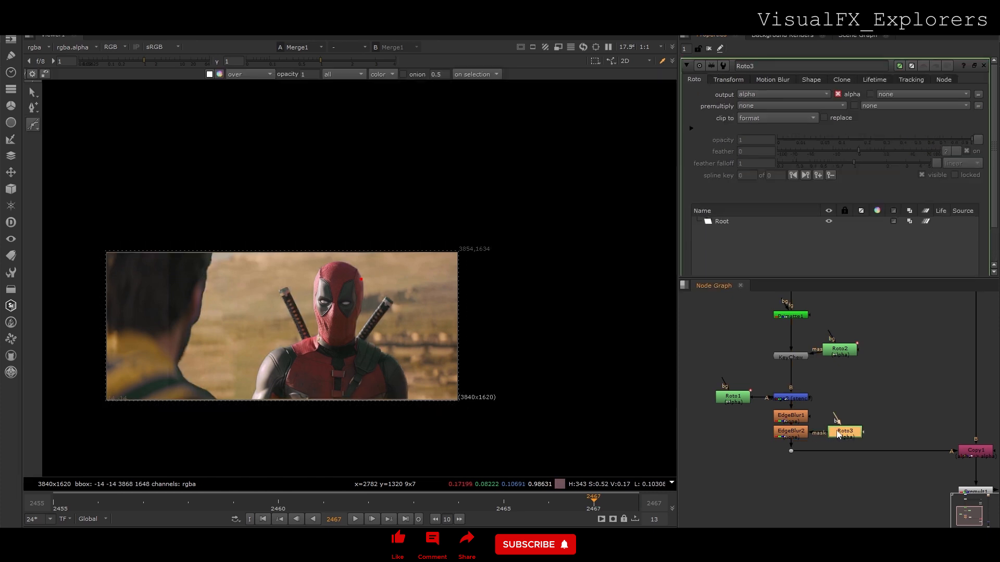
left_click_drag(207, 259, 203, 271)
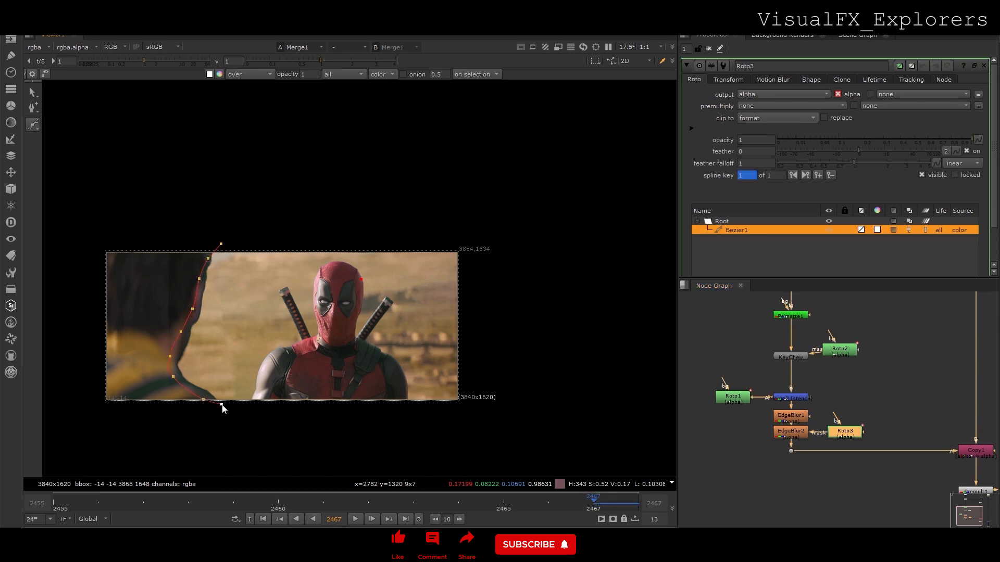
left_click(208, 259)
- Expand the Bezier's feather outward, adjust its upper and lower feather points, and play back the composite
key("e")
key("e")
key("e")
key("e")
left_click(236, 247)
left_click_drag(220, 243, 221, 267)
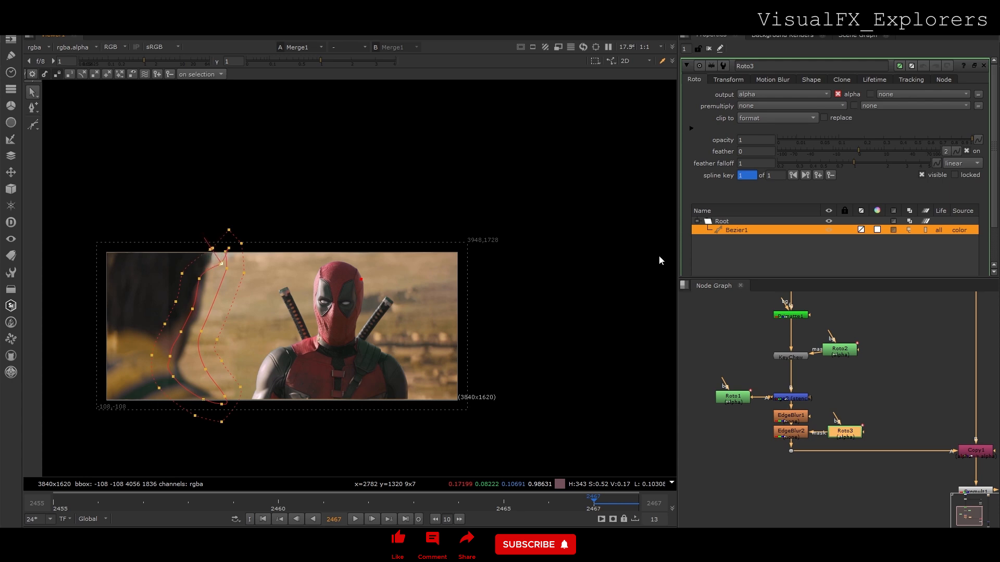
mouse_move(204, 400)
left_mouse_down()
mouse_move(213, 397)
mouse_move(207, 412)
left_mouse_up()
left_click(708, 49)
left_click(356, 520)
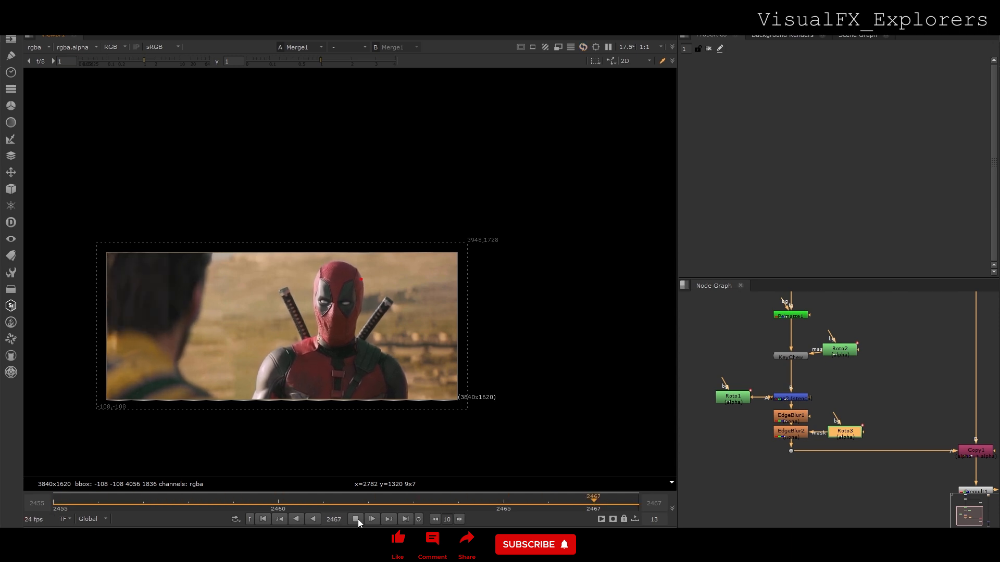
left_click(356, 519)
- Add a Tracker node, connect it to the blue-screen footage, and show it in the viewer
scroll(838, 360, "down", 3)
left_click(740, 408)
key("Tab")
type("tr")
key("Return")
left_click_drag(740, 404, 783, 368)
key("1")
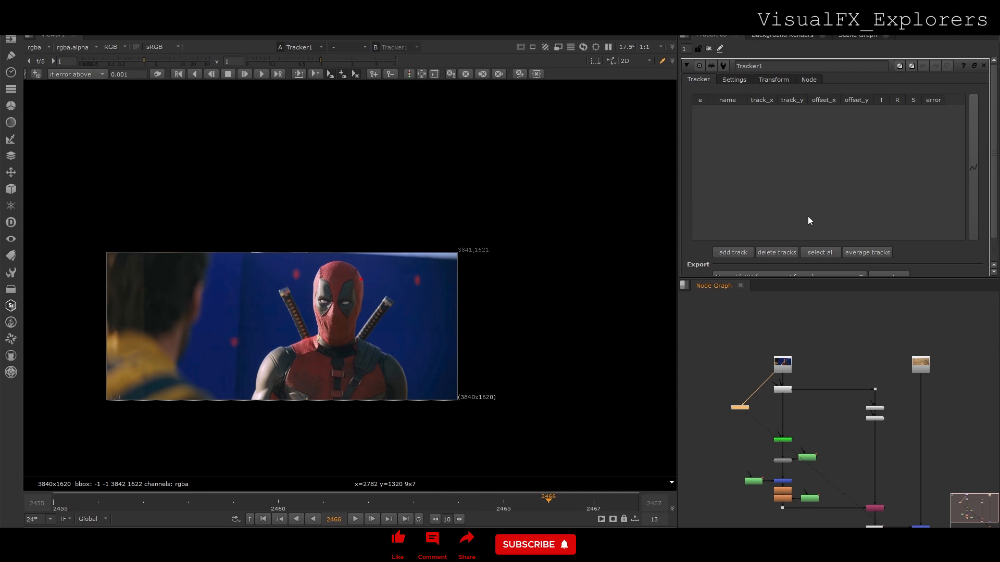
- Add a track on the red marker above the sword beside the mask and track it forward and backward from frame 2466
left_click(741, 254)
mouse_move(329, 249)
left_mouse_down()
mouse_move(275, 265)
mouse_move(303, 272)
left_mouse_up()
scroll(289, 282, "up", 2)
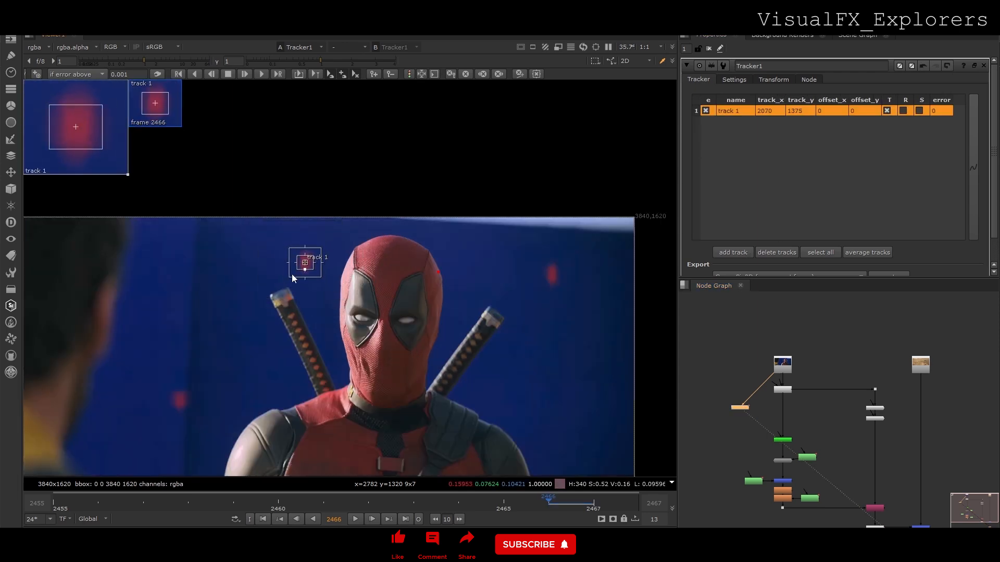
left_click(261, 73)
left_click(545, 506)
left_click(196, 74)
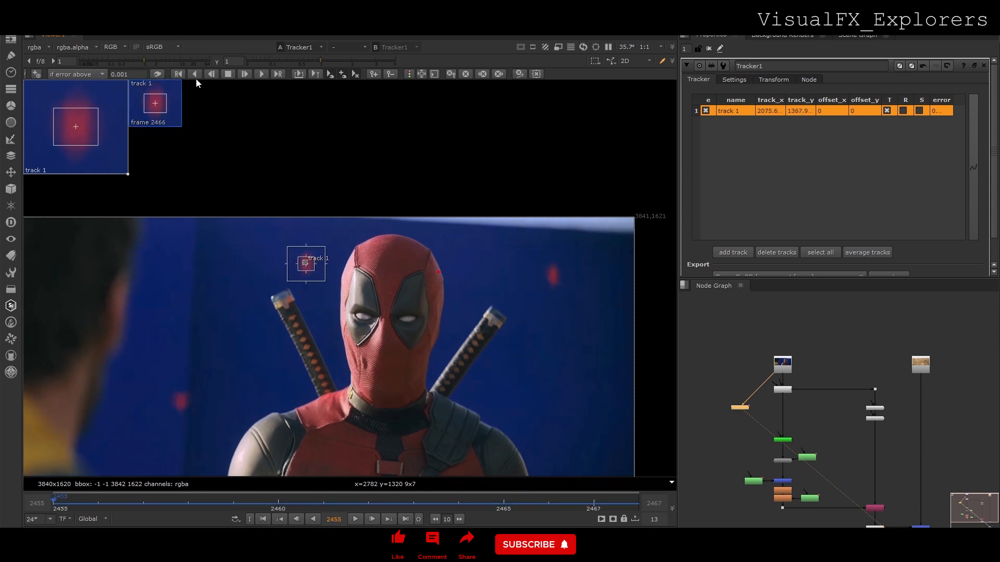
- Set the Tracker's transform to match-move and insert the node below the desert plate
left_click(778, 78)
left_click(780, 95)
left_click(778, 119)
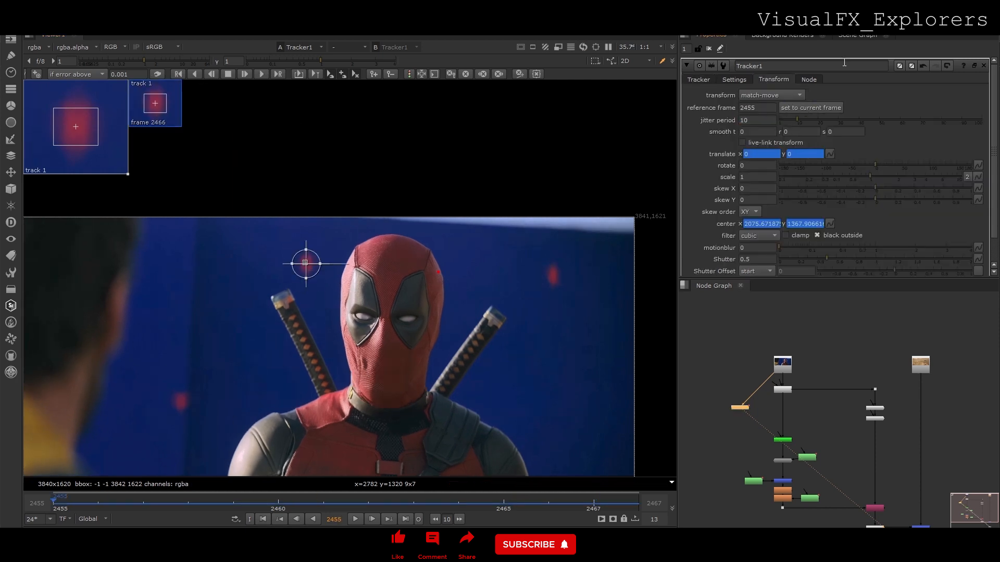
left_click_drag(742, 407, 920, 403)
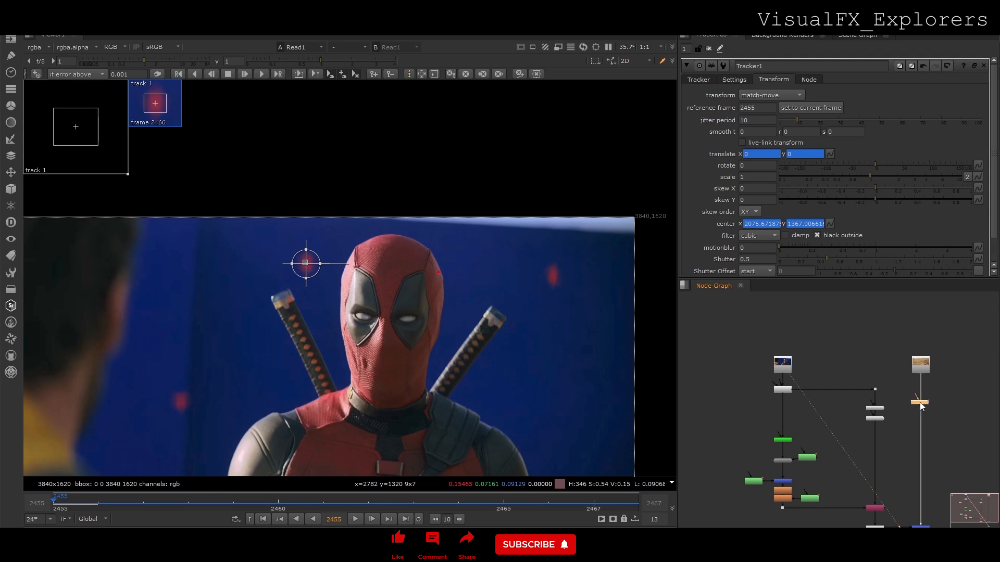
- Scale the desert plate to 1.06 with a new Transform above the Tracker, and play back the match-moved composite
key("t")
scroll(920, 396, "down", 3)
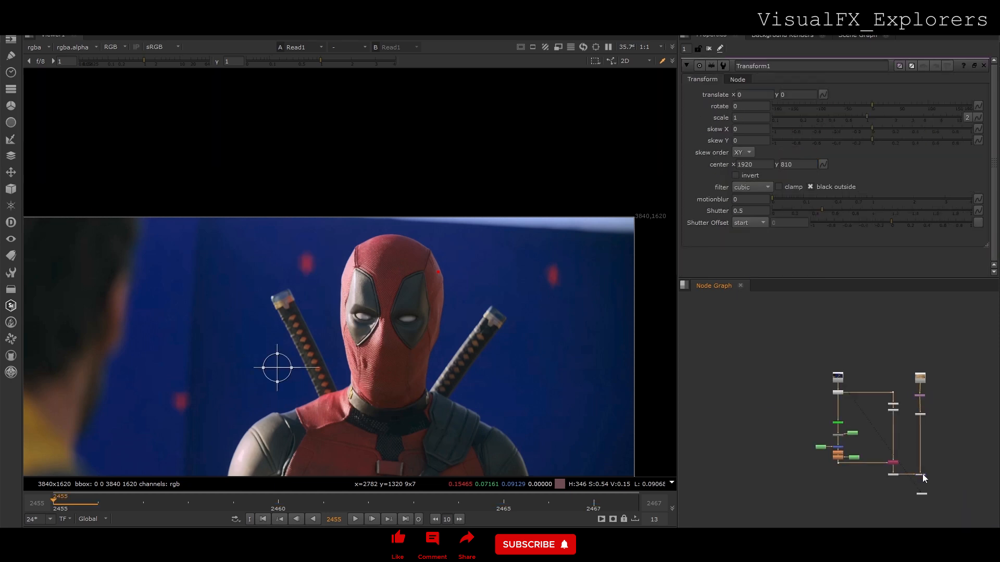
key("1")
left_click(924, 395)
left_click_drag(867, 117, 869, 116)
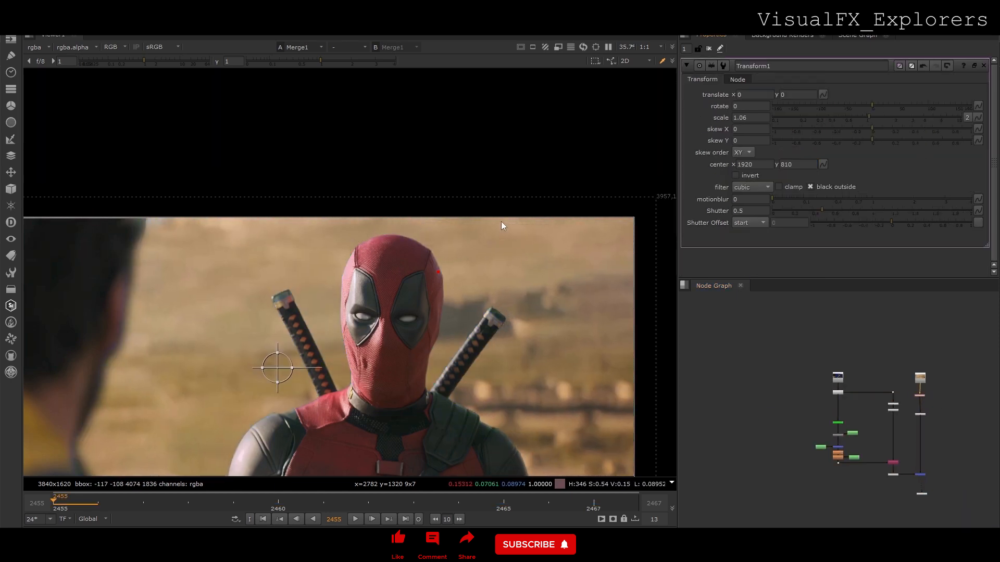
scroll(503, 226, "down", 2)
left_click(356, 519)
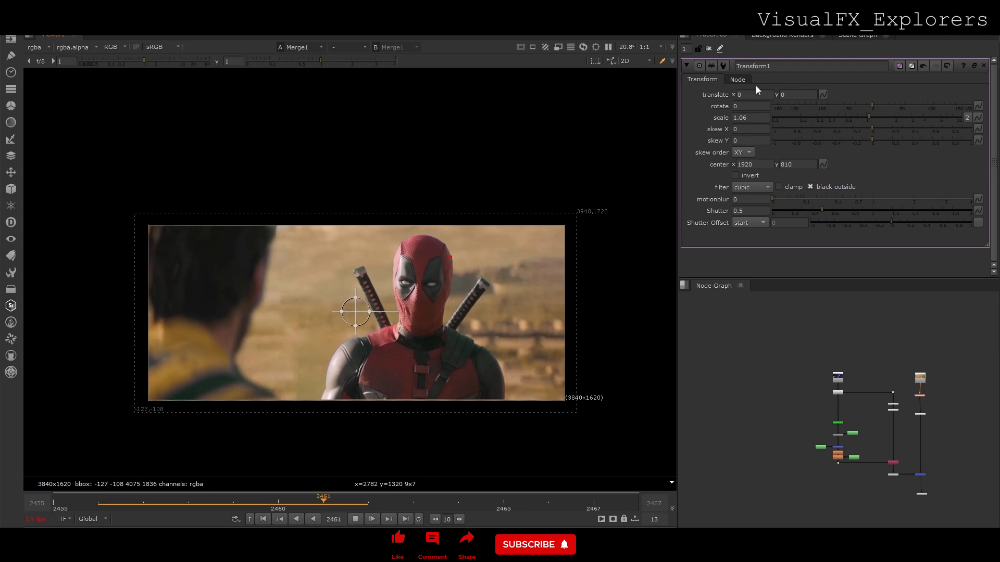
left_click(709, 49)
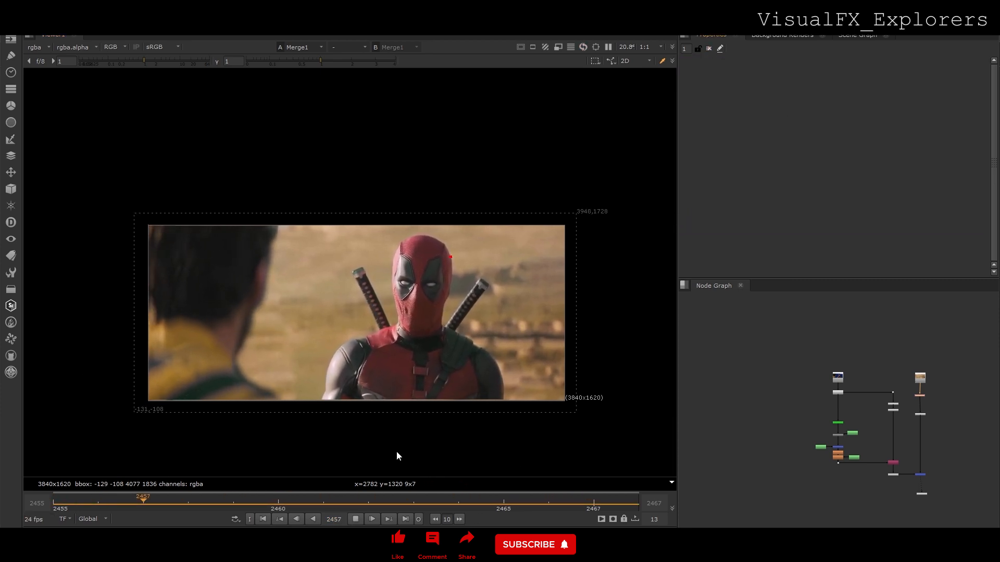
left_click(355, 519)
left_click_drag(313, 502, 98, 494)
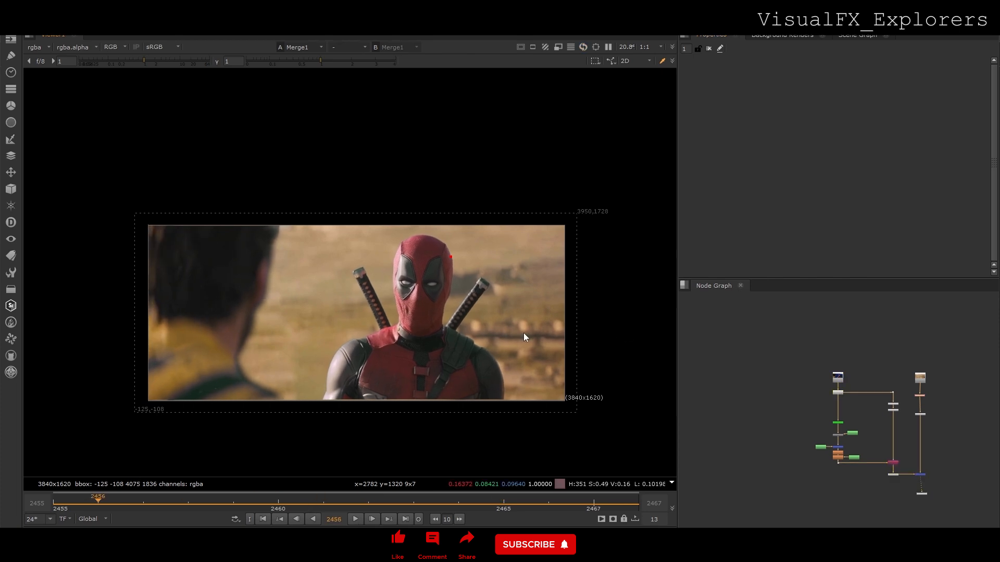
- Move the Merge node farther down to make room below the keyed foreground branch
scroll(890, 475, "up", 3)
middle_click_drag(891, 475, 853, 390)
left_click_drag(906, 391, 908, 464)
key("Tab")
type("LIGH")
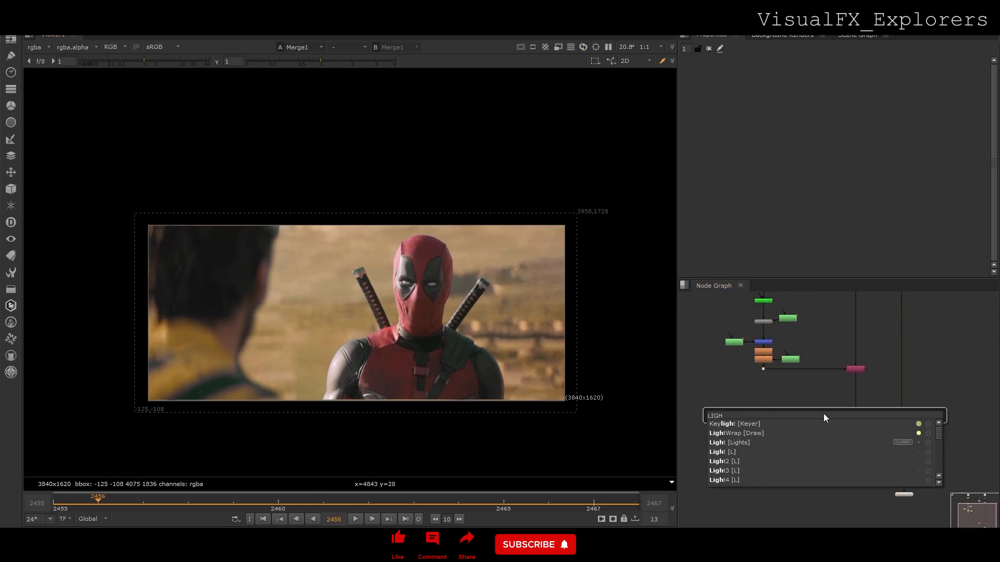
left_click(859, 380)
left_click(857, 380)
- Import the pale sky plate, feed it into the Transform in place of the desert plate, and delete the desert plate
middle_click_drag(882, 362, 862, 456)
mouse_move(522, 526)
left_click(557, 502)
mouse_move(674, 529)
left_click_drag(674, 528, 906, 325)
mouse_move(880, 338)
left_mouse_down()
mouse_move(899, 333)
mouse_move(870, 324)
left_mouse_up()
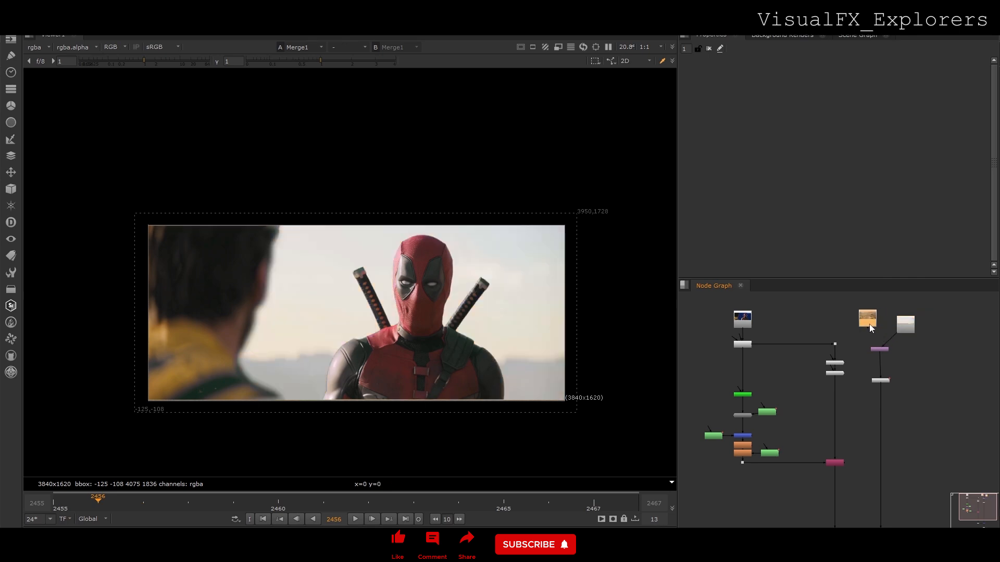
key("Delete")
left_click_drag(902, 329, 876, 326)
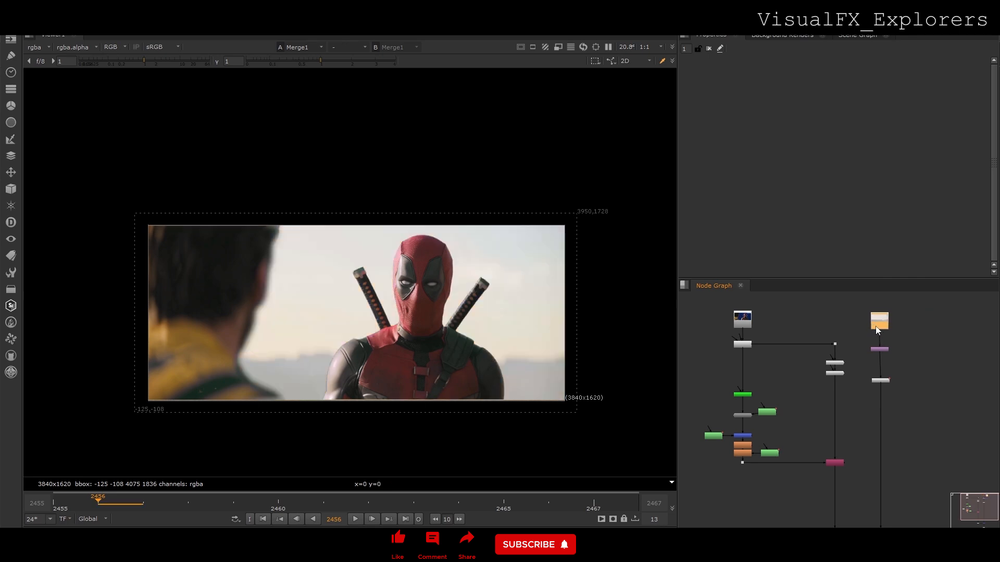
- Insert a KillOutline node after the foreground's Premult and inspect the edges up close and on the first frame
middle_click_drag(812, 449, 842, 355)
scroll(820, 416, "down", 2)
key("Tab")
type("kil")
left_click(767, 423)
left_click_drag(848, 408, 865, 411)
left_click_drag(858, 454, 858, 424)
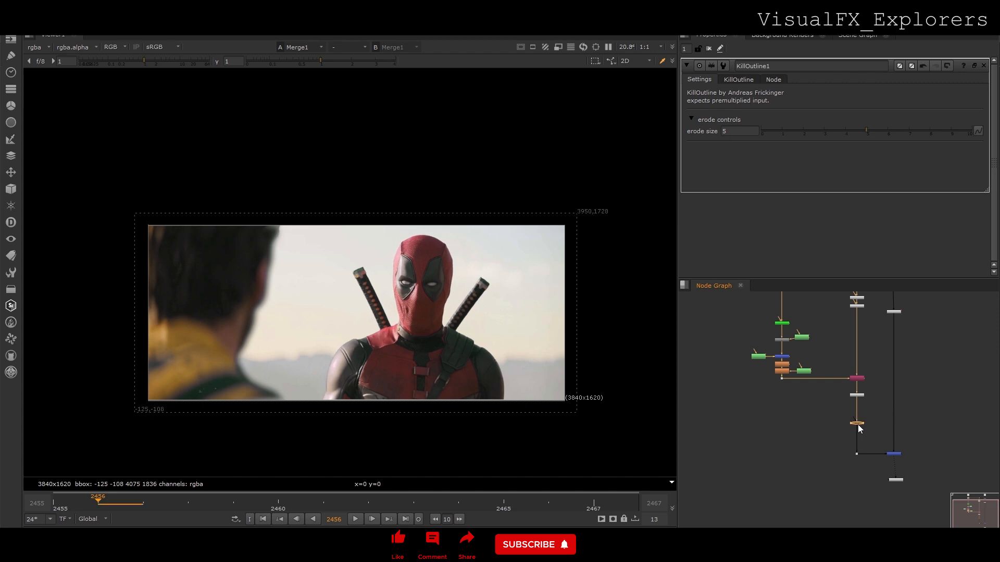
scroll(335, 381, "up", 5)
scroll(325, 373, "up", 2)
scroll(332, 353, "down", 5)
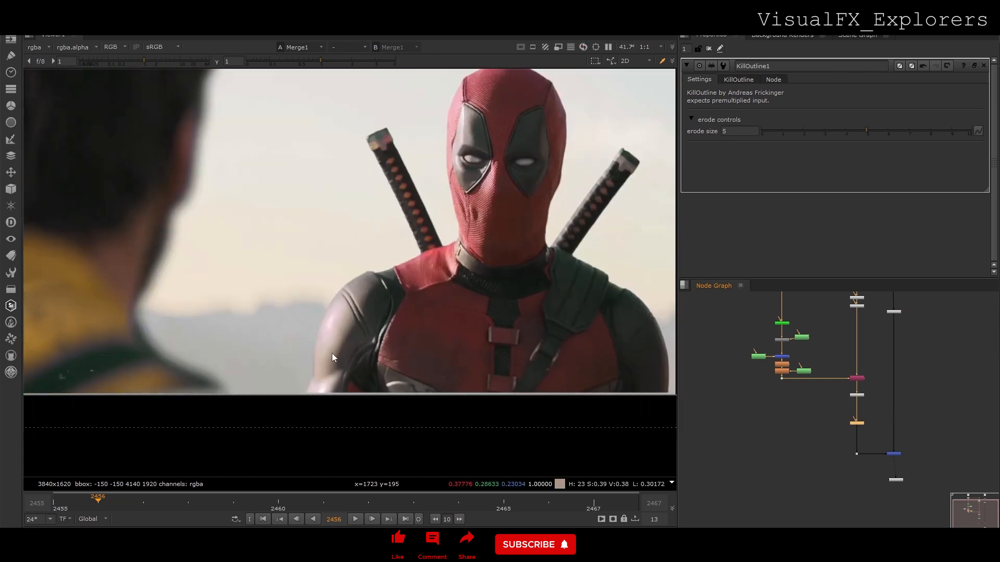
middle_click_drag(360, 360, 358, 366)
left_click_drag(251, 504, 54, 504)
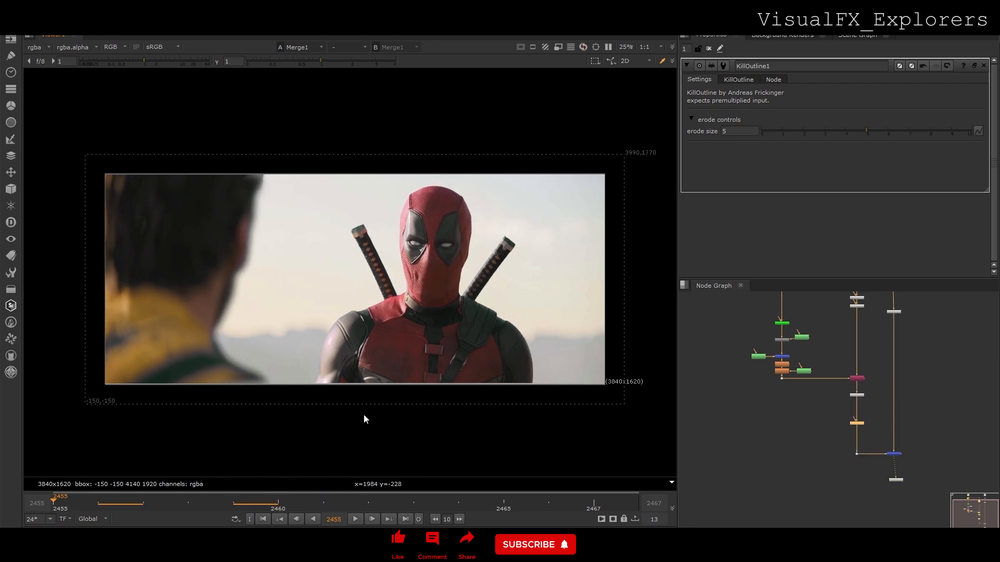
- Insert a LightWrap node below KillOutline and connect its background input to the sky branch through a Dot
left_click(837, 440)
key("Tab")
type("light")
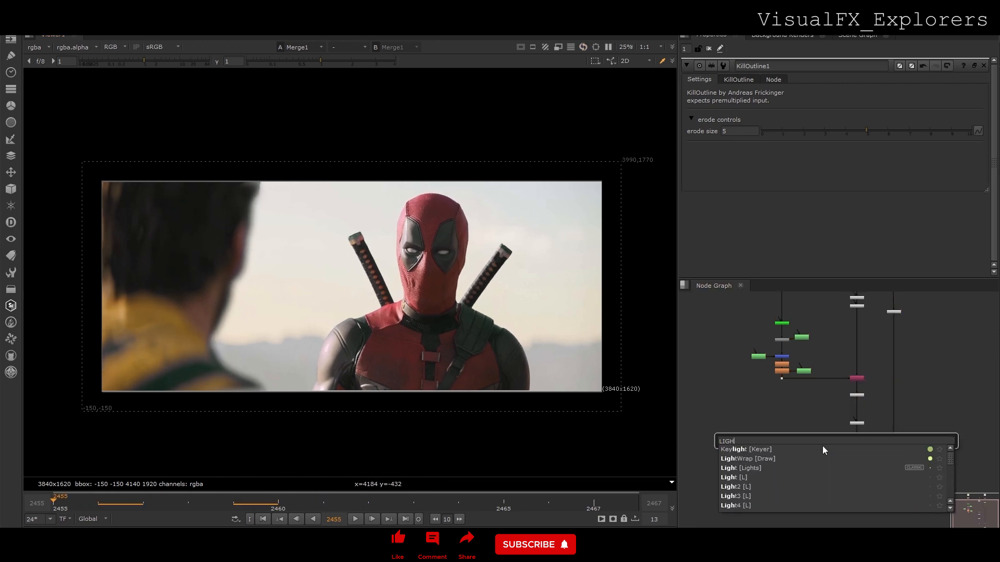
left_click(770, 461)
left_click_drag(873, 445, 878, 447)
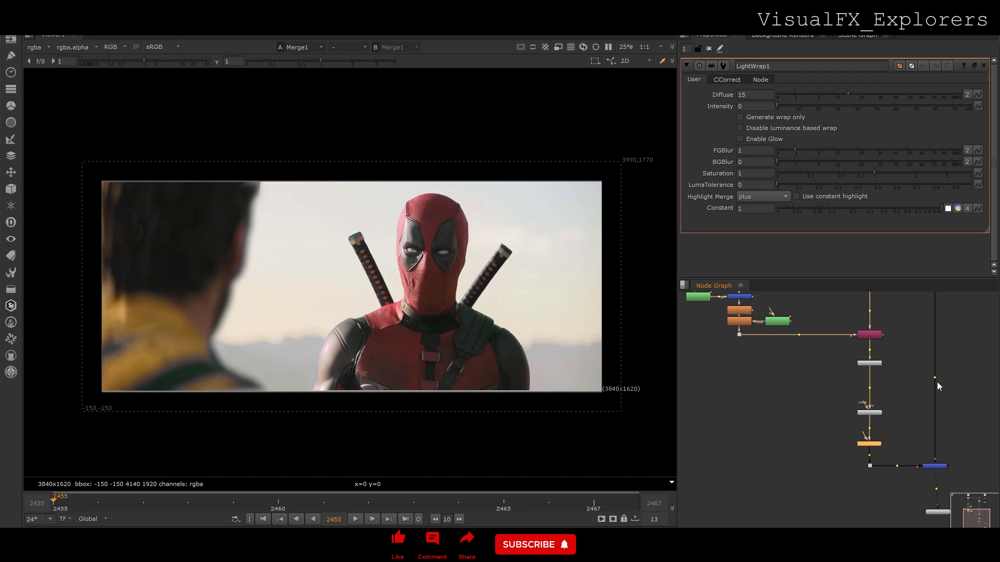
left_click_drag(936, 380, 934, 436, "ctrl")
- Try LightWrap with Diffuse 64 and Intensity 5.5
left_click(874, 443)
left_click_drag(798, 103, 902, 95)
left_click_drag(814, 107, 787, 105)
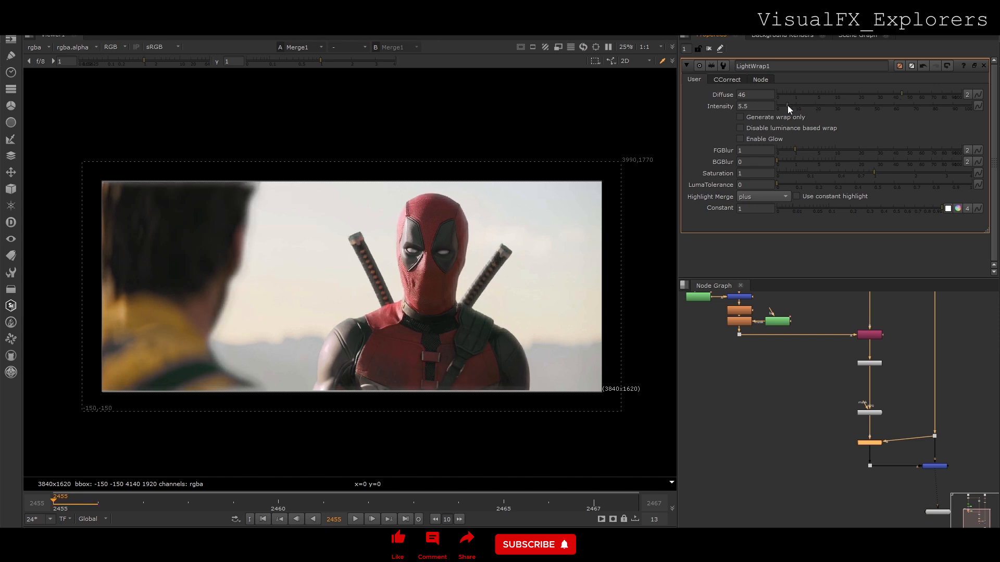
left_click(935, 94)
left_click_drag(933, 93, 925, 92)
- Compare the composite with the LightWrap node repeatedly disabled and enabled
left_click(870, 444)
key("d")
key("d")
key("d")
key("d")
key("d")
key("d")
key("d")
key("d")
key("d")
key("d")
key("d")
key("d")
key("d")
key("d")
key("d")
key("d")
- Set LightWrap's Intensity to 3 and Diffuse to 51, and check the composite up close and on the last and first frames
left_click(792, 106)
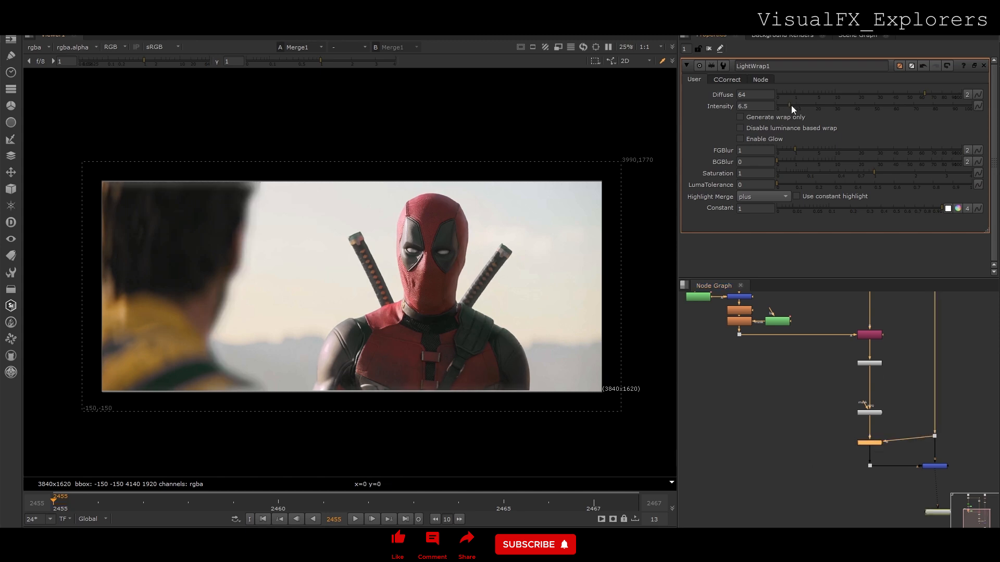
left_click_drag(792, 105, 781, 102)
left_click_drag(916, 91, 909, 93)
key("d")
key("d")
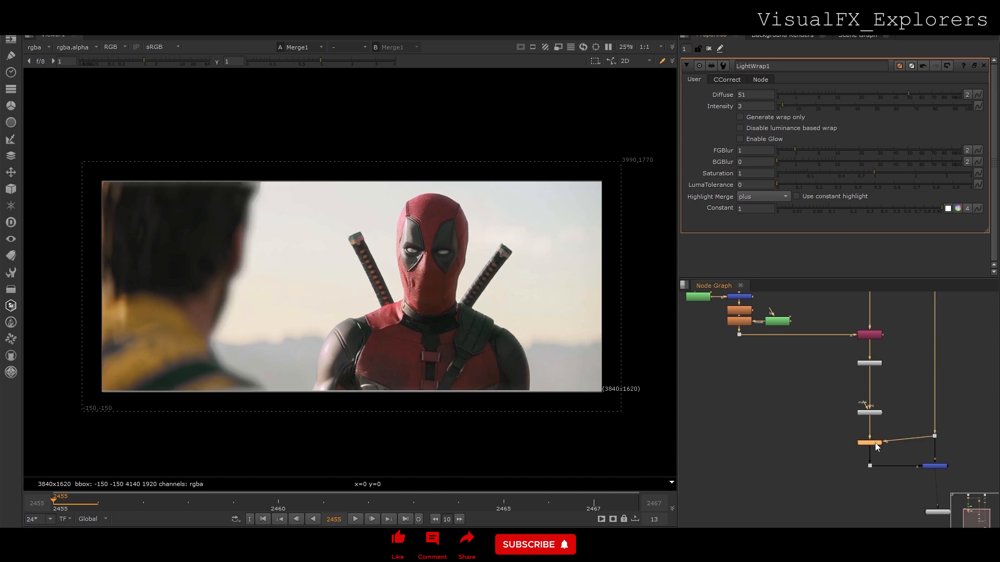
scroll(502, 333, "up", 5)
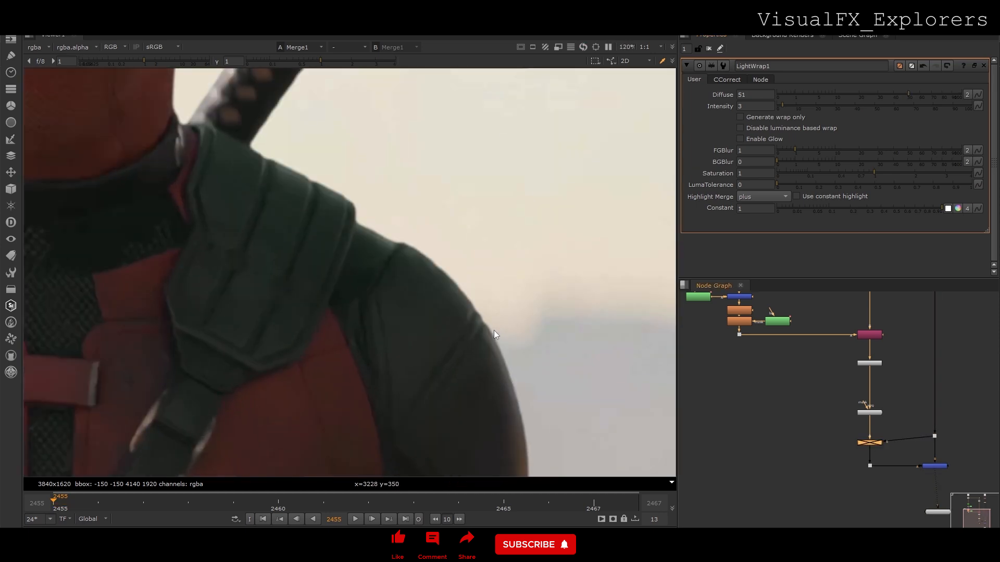
scroll(493, 330, "down", 5)
scroll(494, 330, "down", 3)
left_click(595, 509)
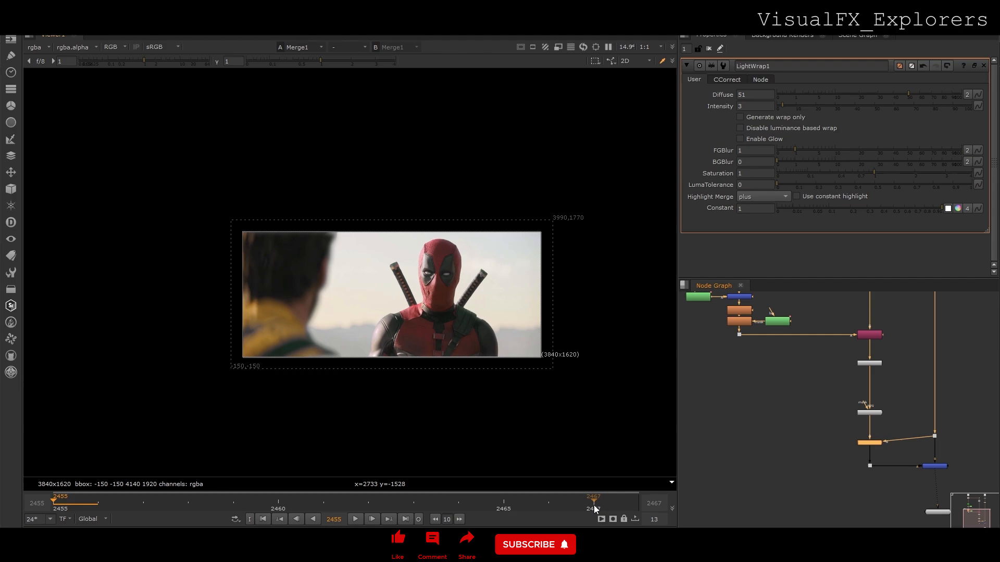
left_click(68, 509)
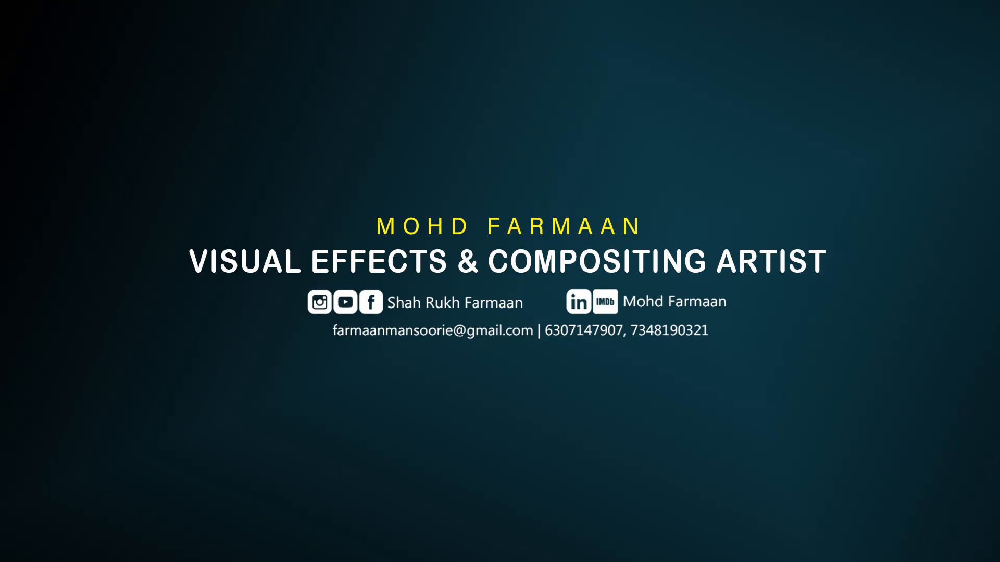